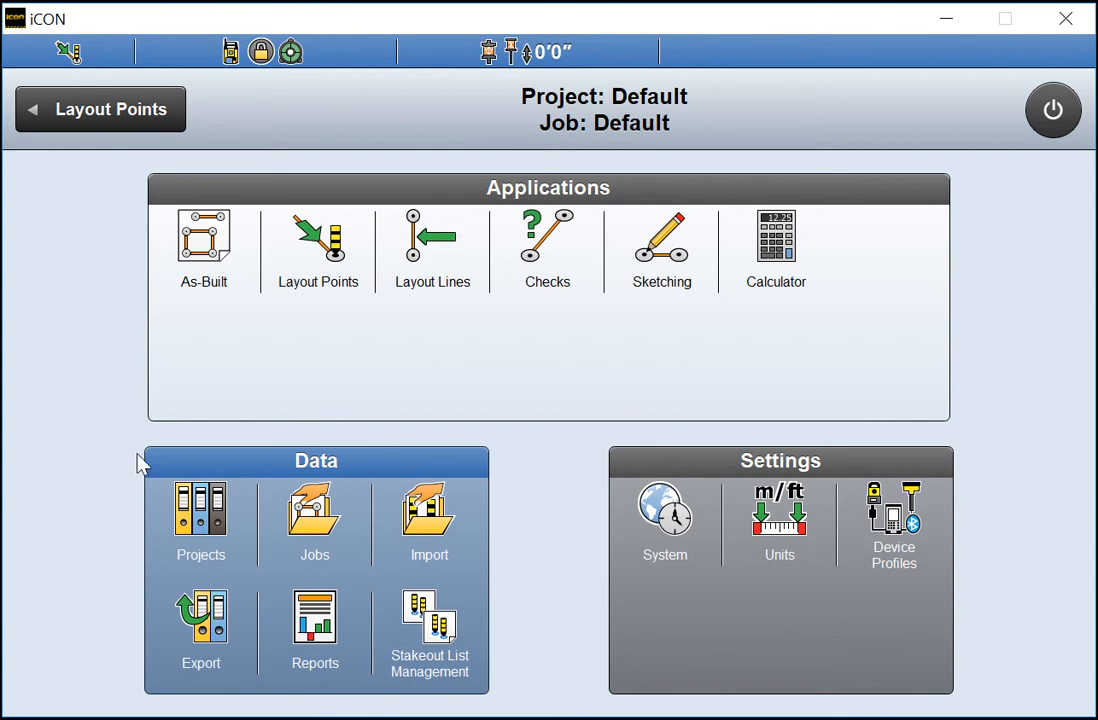
# Open the Layout Points application and bring up its list of reference models
pyautogui.click(290, 278)
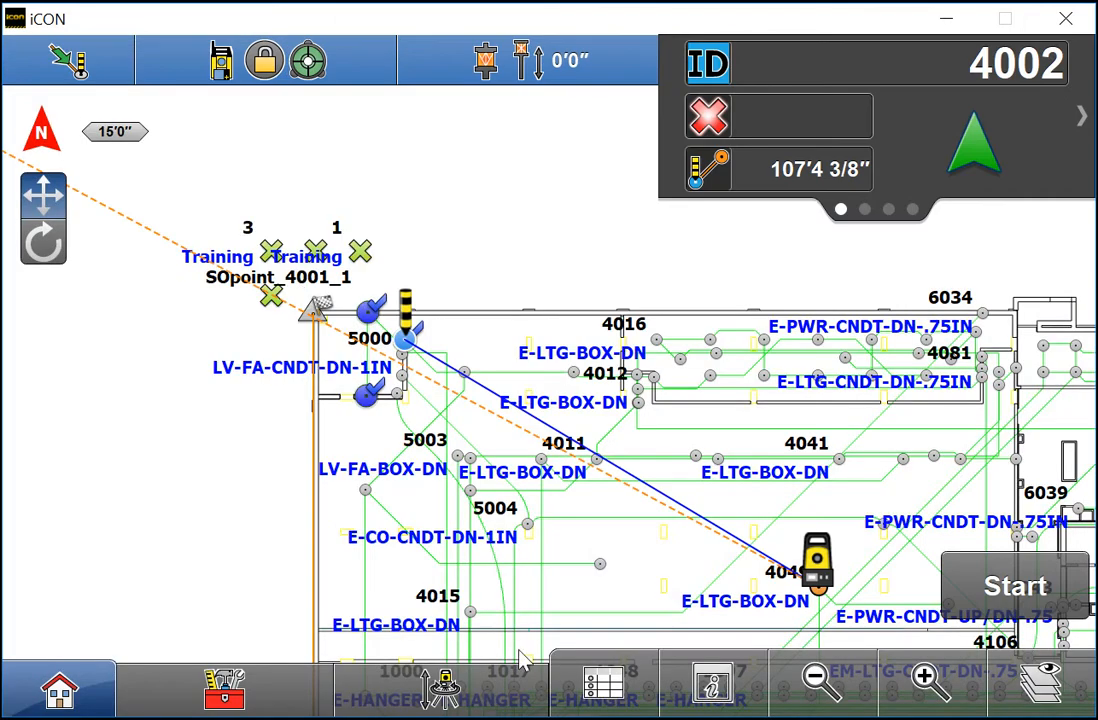
pyautogui.click(601, 690)
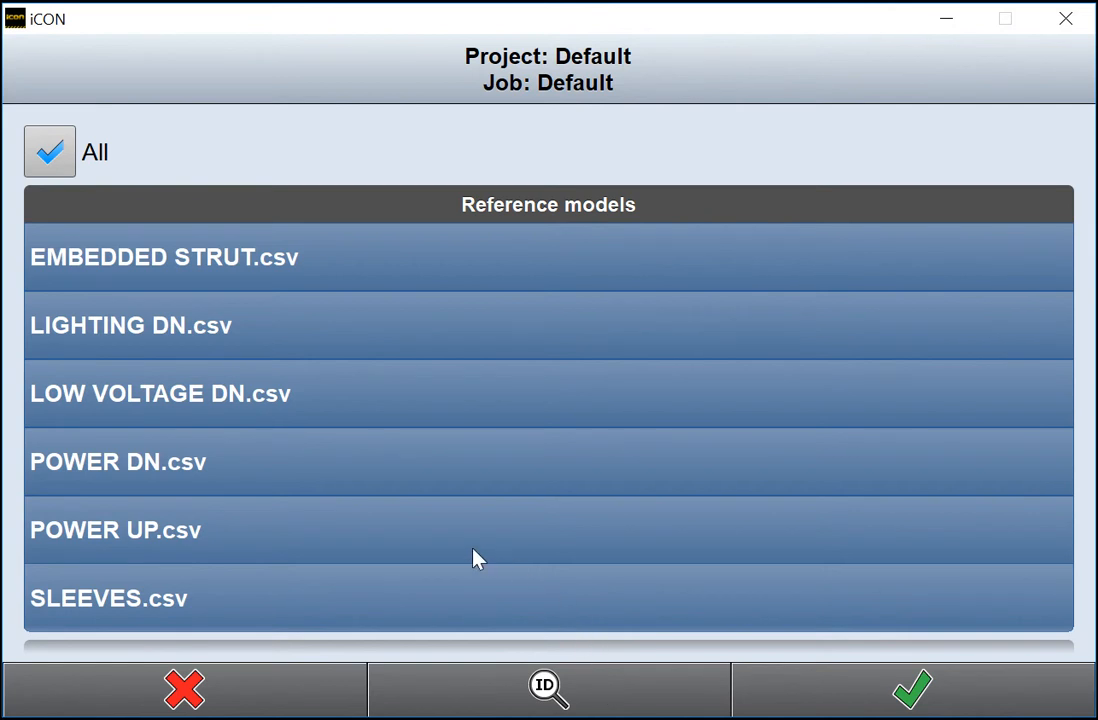
# Exclude POWER UP.csv, POWER DN.csv and LOW VOLTAGE DN.csv from the reference models, and include all three again
pyautogui.click(445, 528)
pyautogui.click(444, 462)
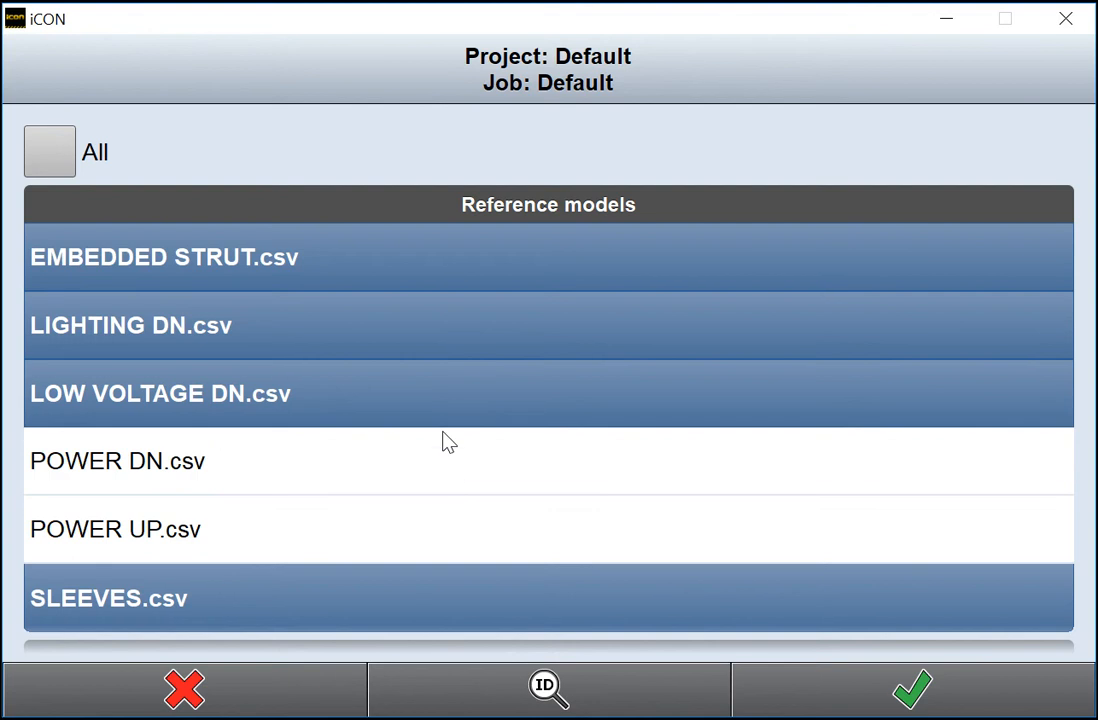
pyautogui.click(447, 420)
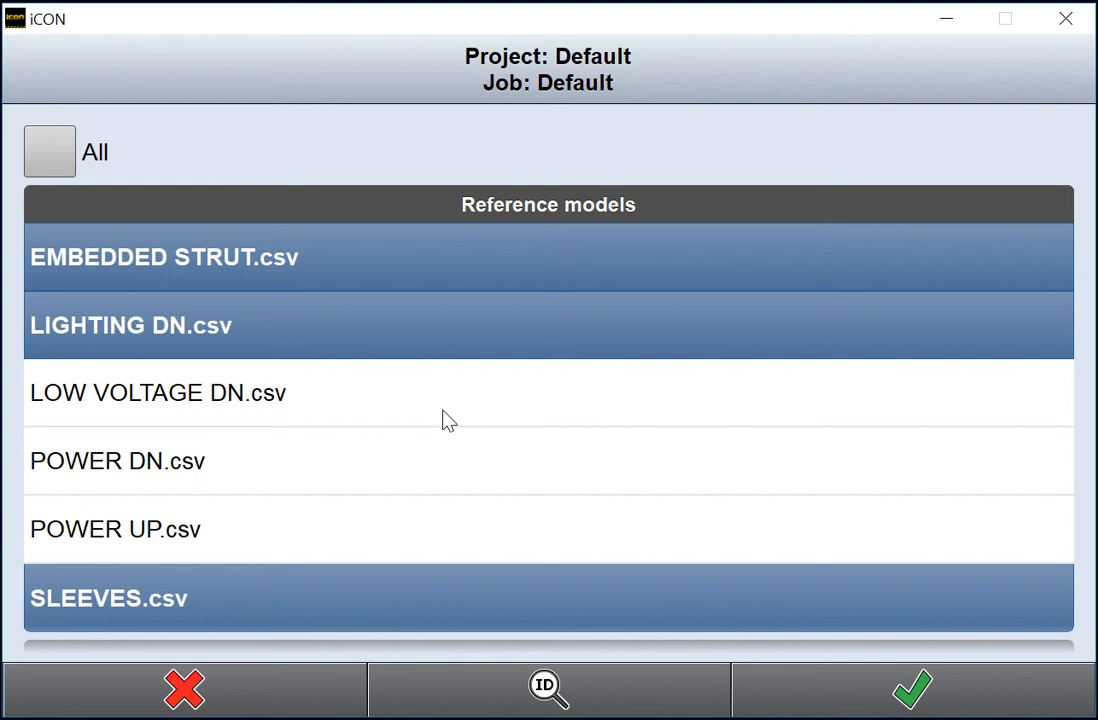
pyautogui.click(447, 420)
pyautogui.click(449, 470)
pyautogui.click(449, 530)
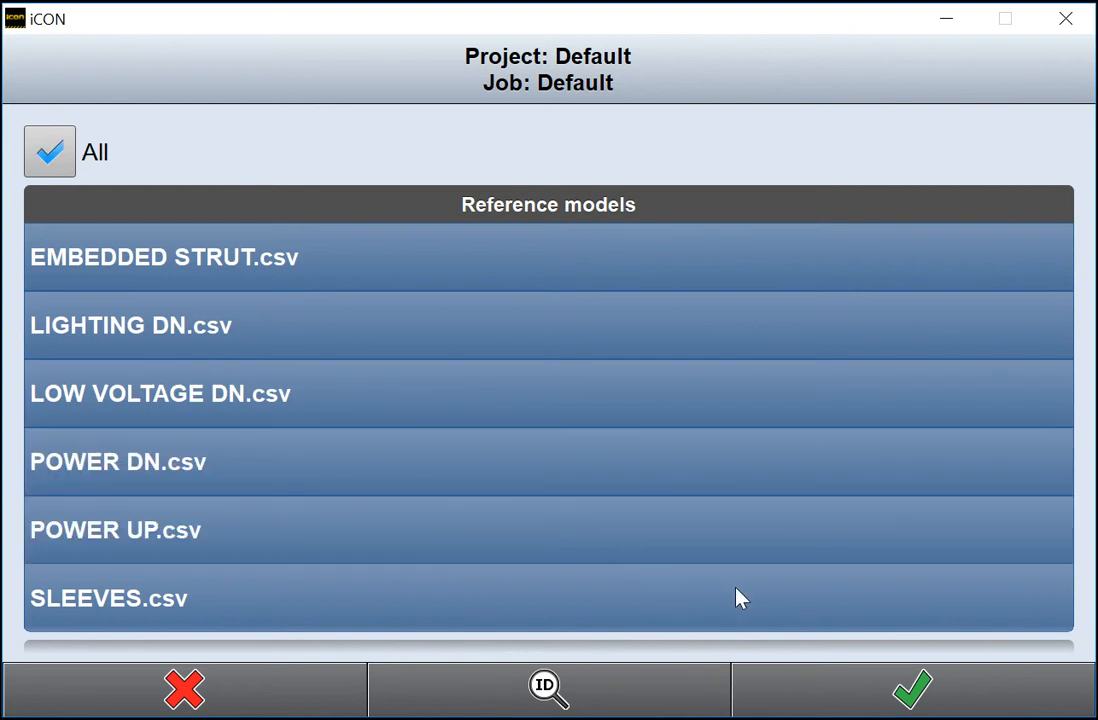
# Open the point list for all reference models and look through the points it contains
pyautogui.click(789, 694)
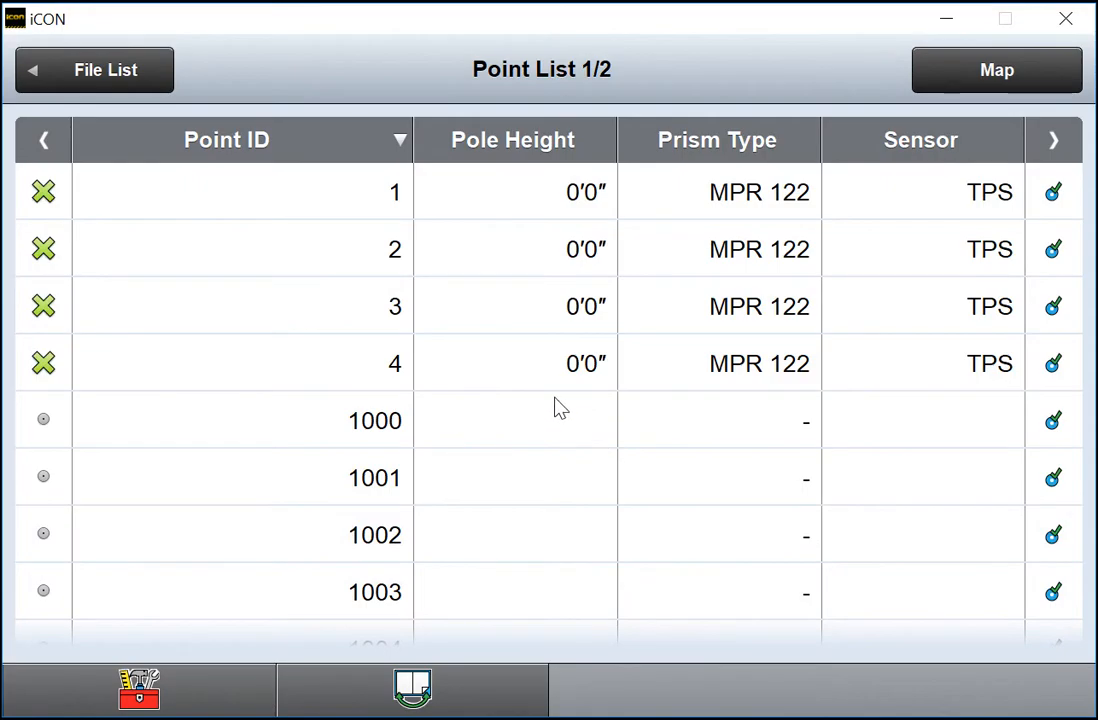
pyautogui.scroll(-15, 540, 390)
pyautogui.scroll(-10, 537, 385)
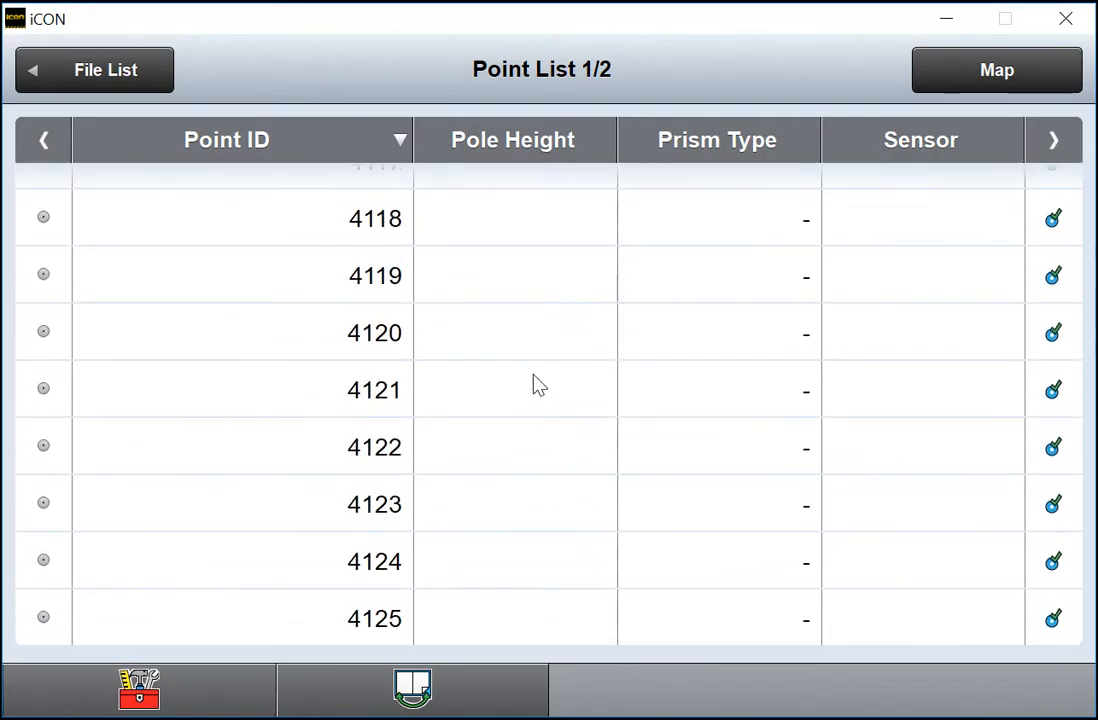
pyautogui.scroll(15, 517, 400)
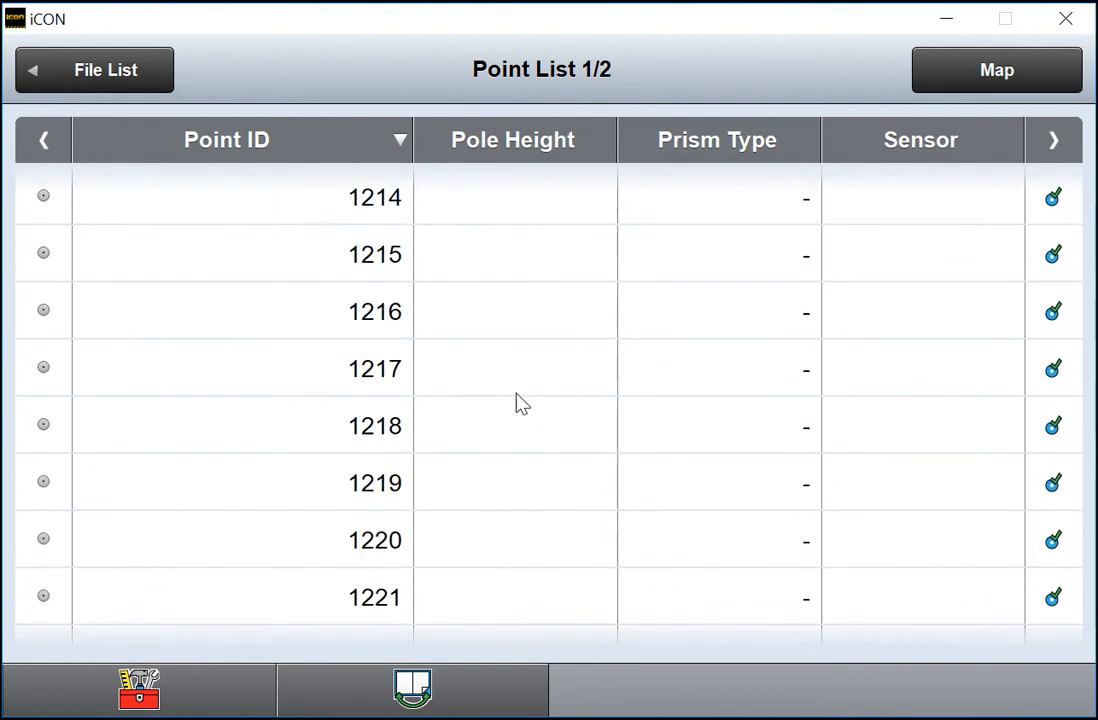
pyautogui.scroll(5, 517, 400)
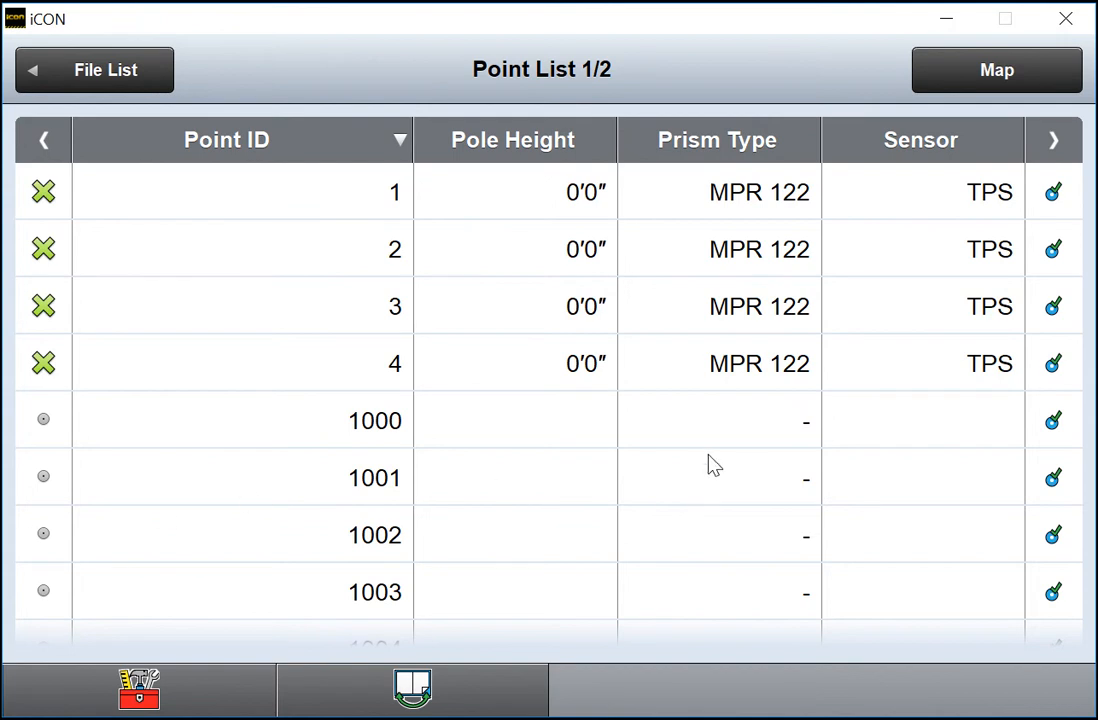
# Return to the file list, open the point search criteria and start defining the map selection
pyautogui.click(130, 74)
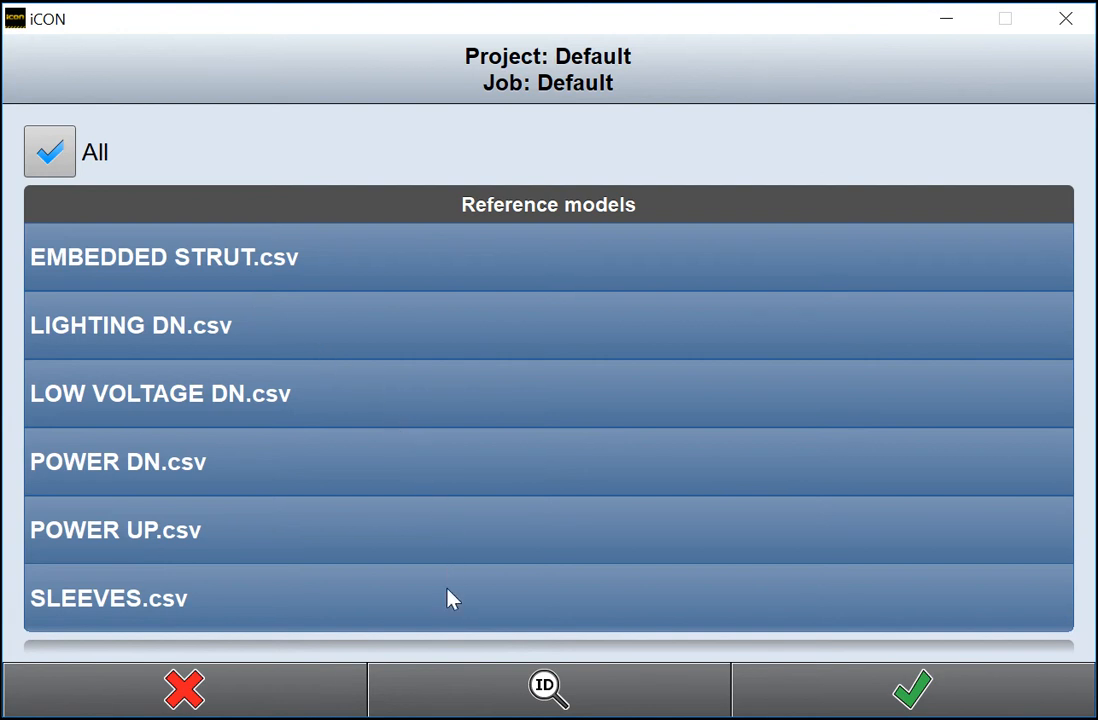
pyautogui.click(500, 707)
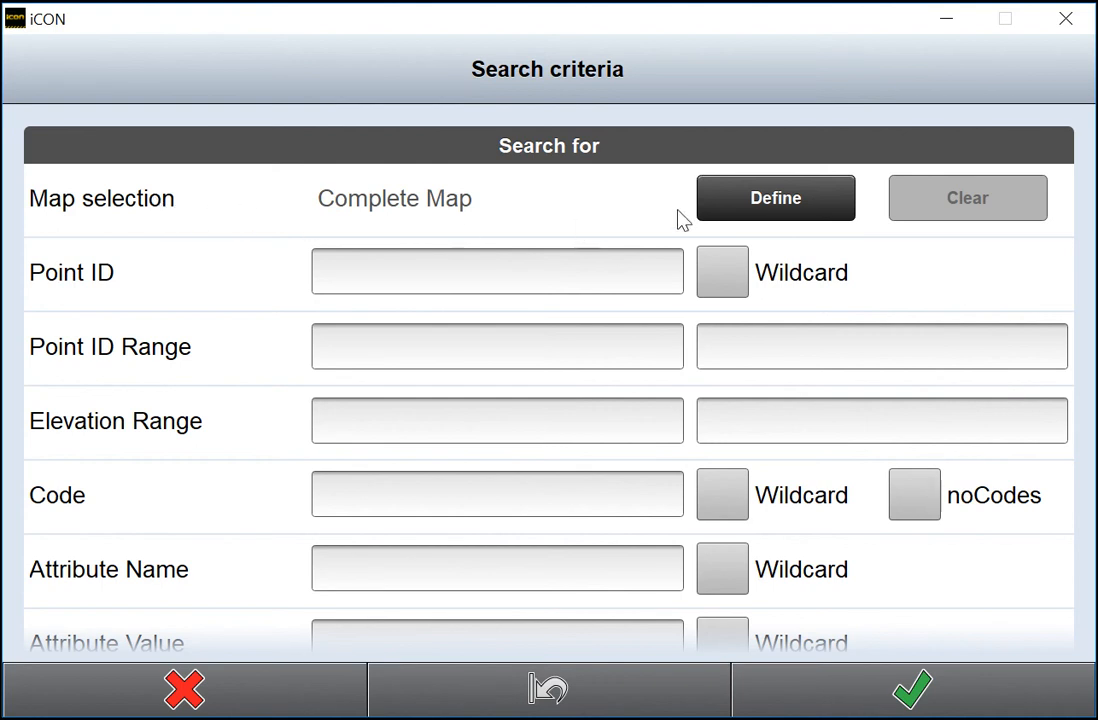
pyautogui.click(716, 208)
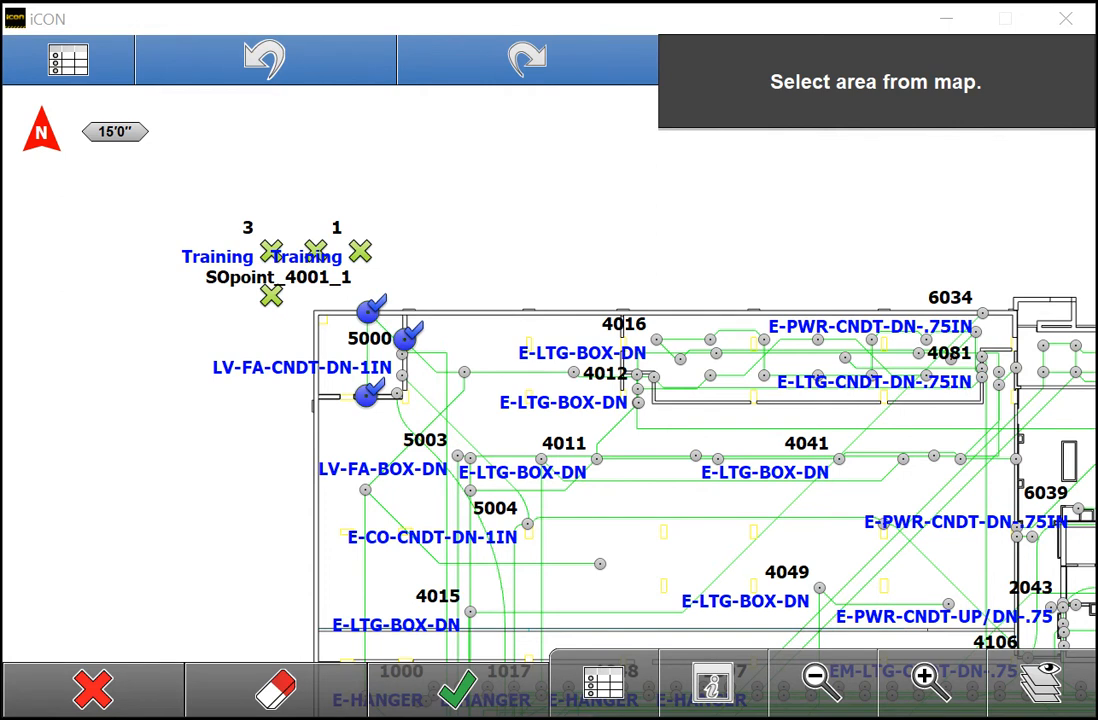
# Try outlining a five-corner search area around points 1 to 4 and the adjoining corner room, and erase it
pyautogui.click(236, 207)
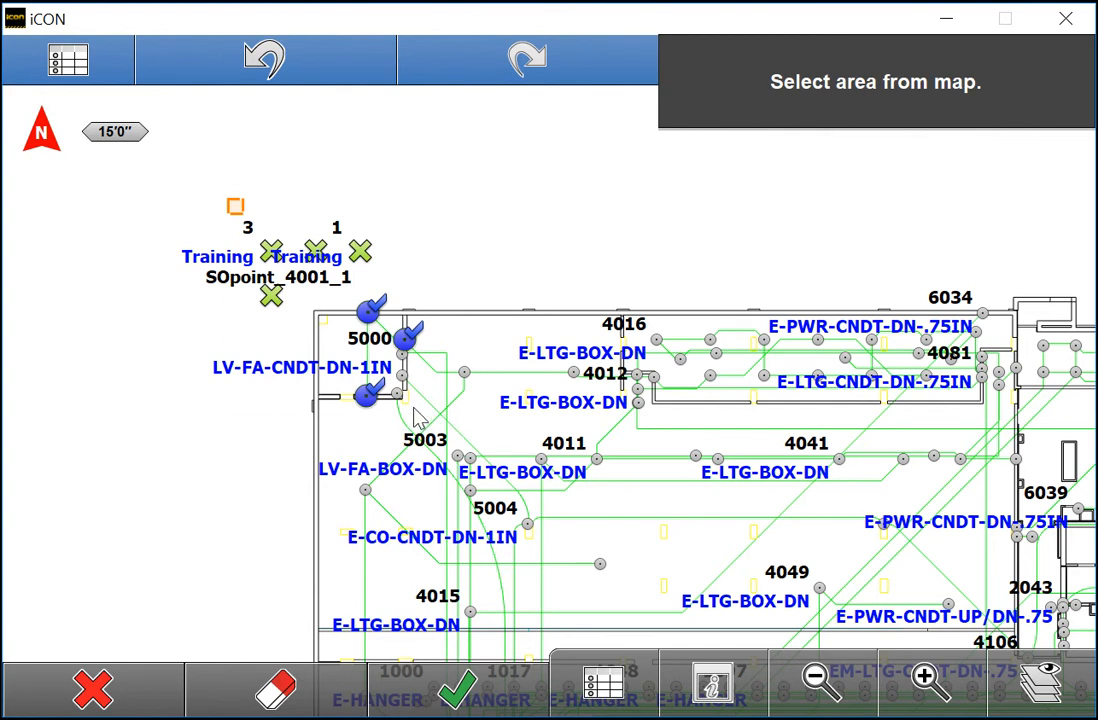
pyautogui.click(413, 407)
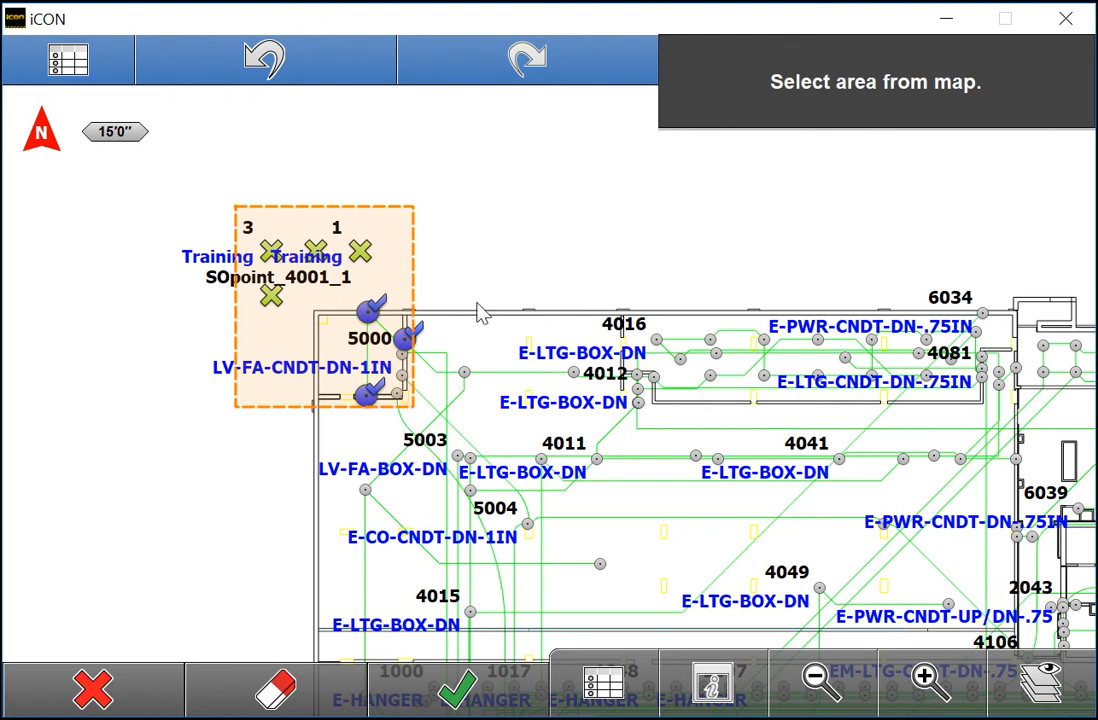
pyautogui.click(486, 268)
pyautogui.click(472, 209)
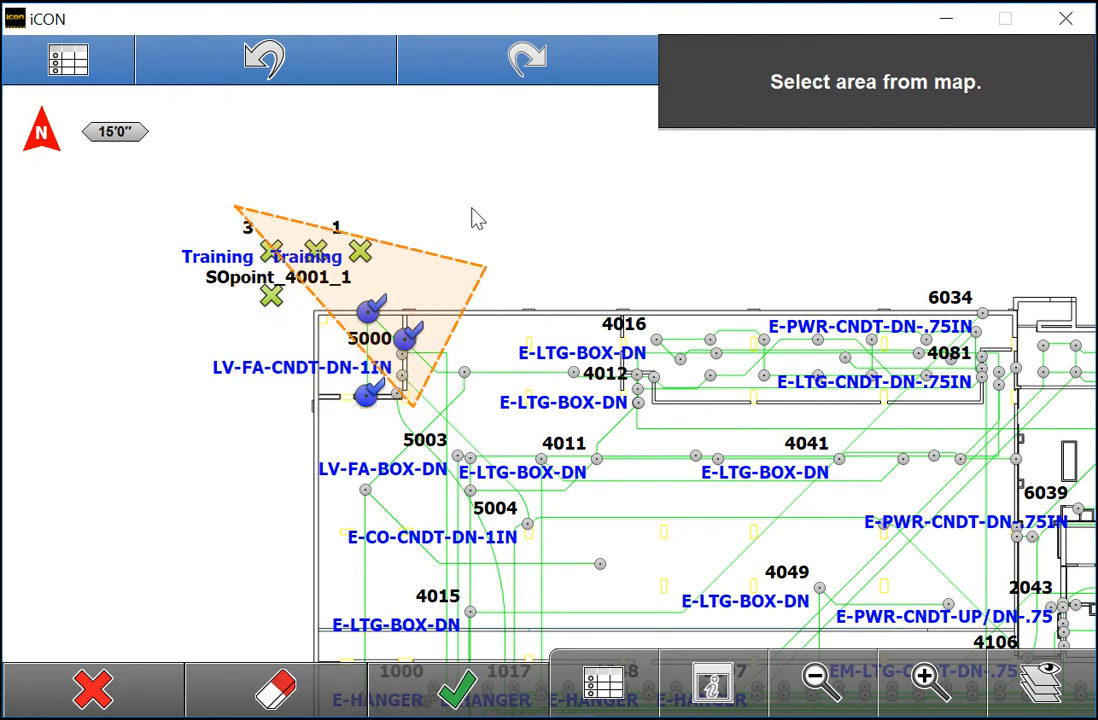
pyautogui.click(216, 417)
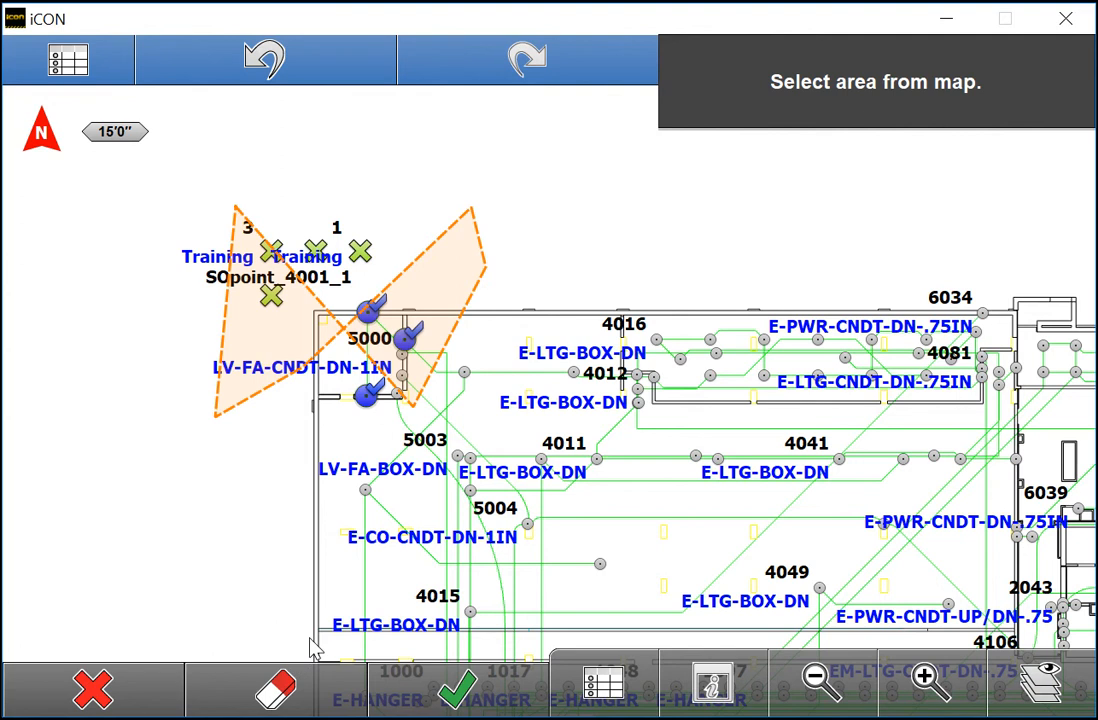
pyautogui.click(293, 687)
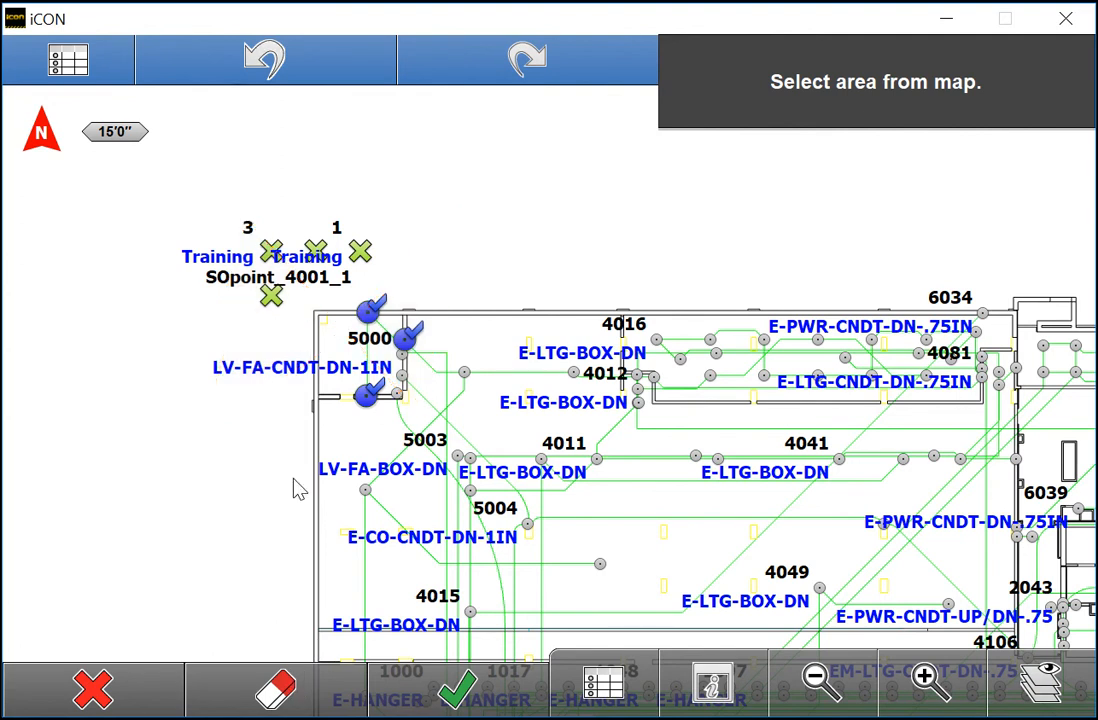
# Define a rectangular search area enclosing points 1 to 4 and the adjoining corner room, and run the search
pyautogui.click(224, 208)
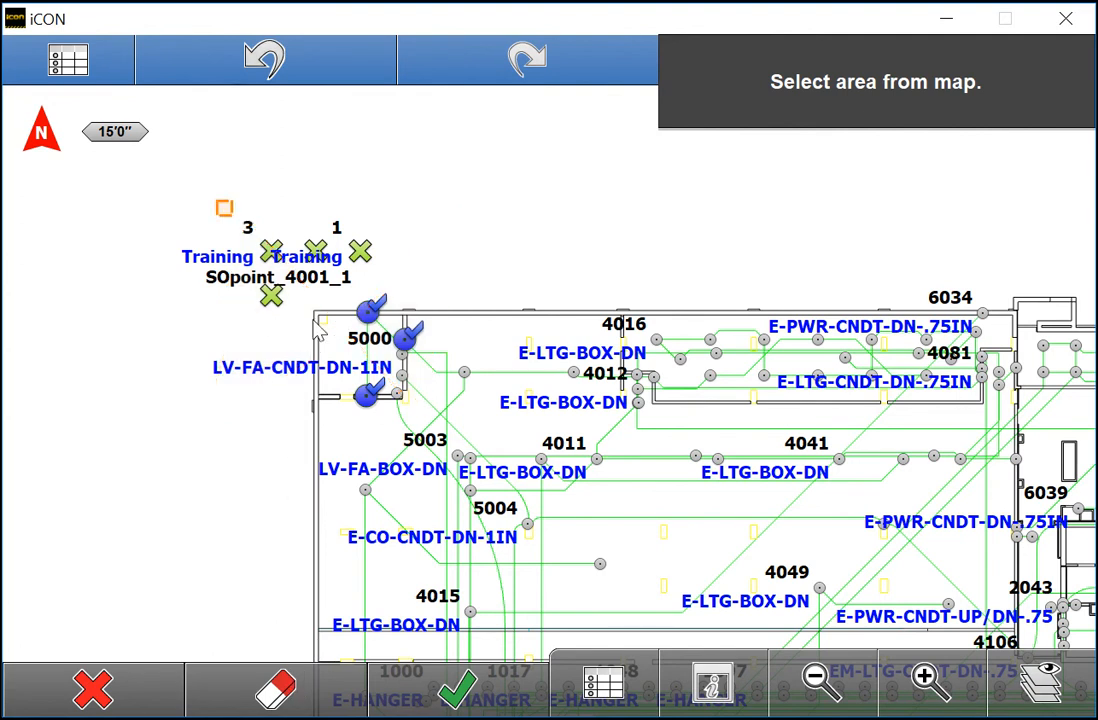
pyautogui.click(414, 408)
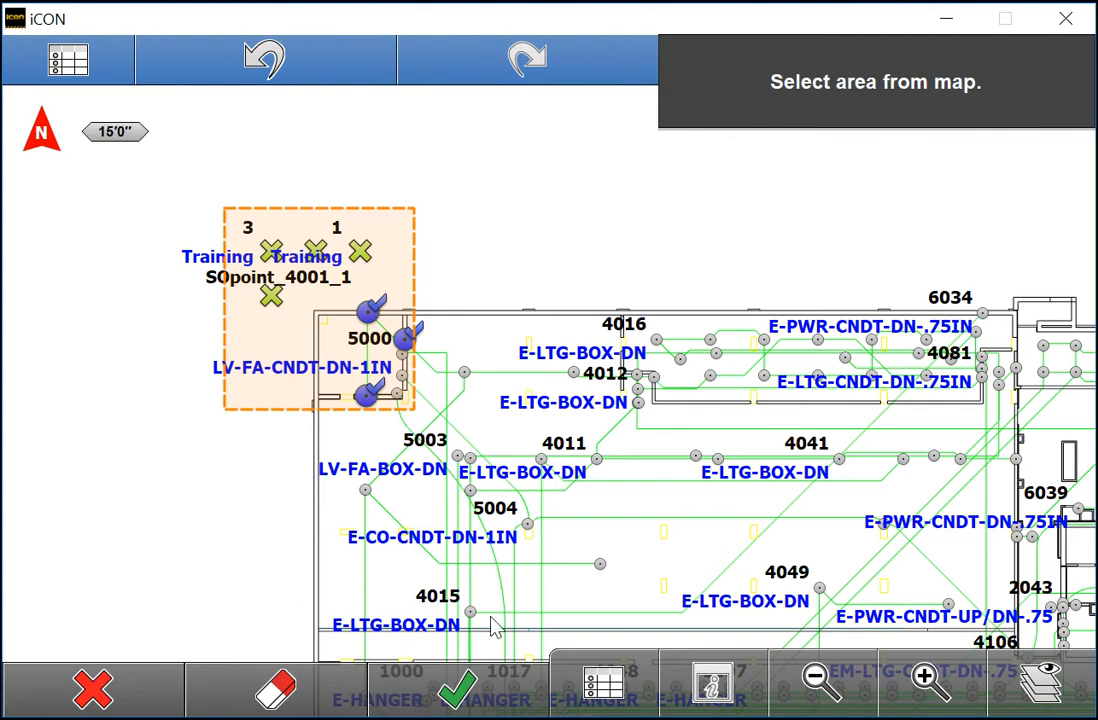
pyautogui.click(458, 686)
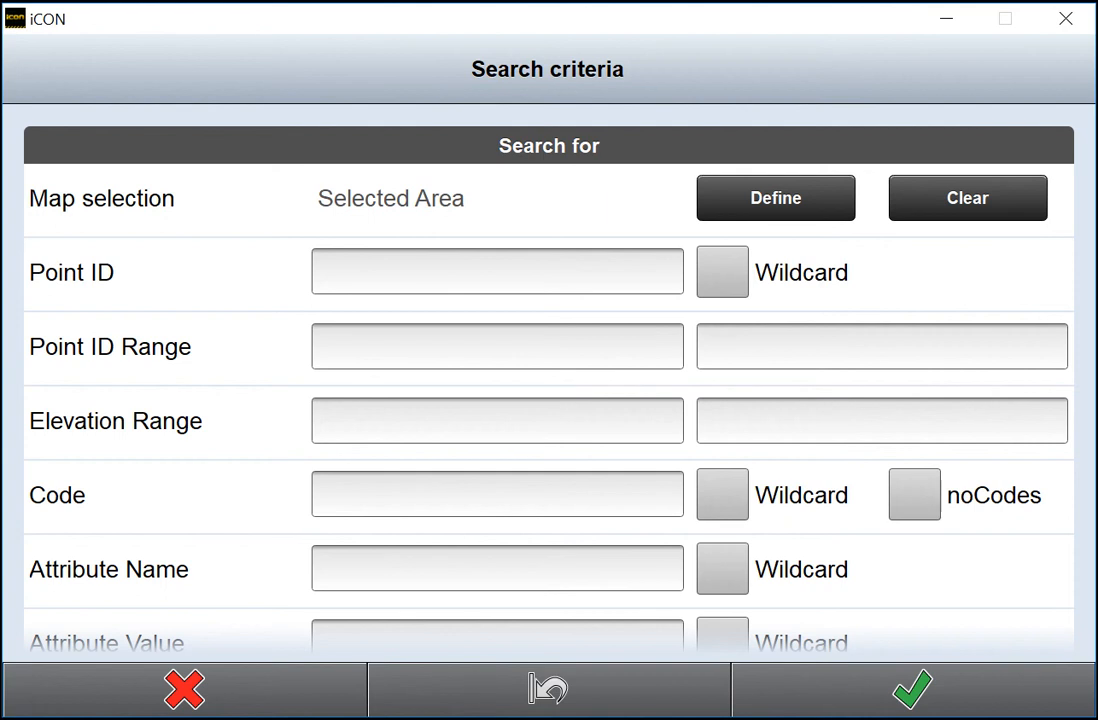
pyautogui.click(932, 700)
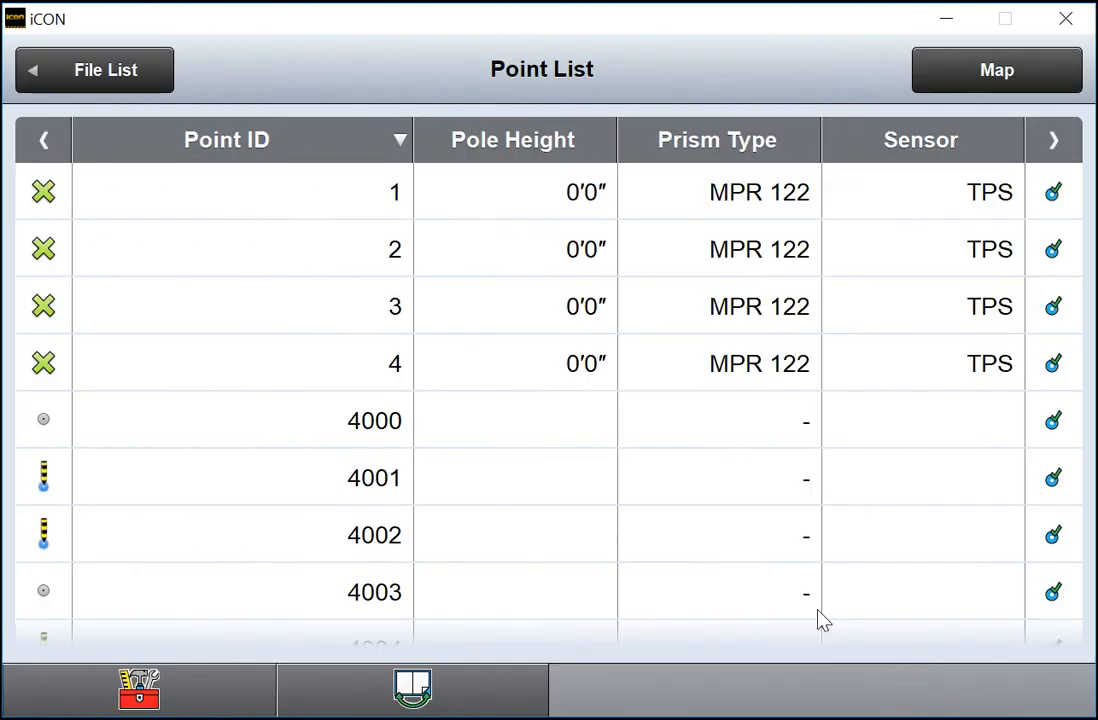
# Examine the filtered point list, including its coordinate, CQ Position, Cut/Fill and StakeOut columns
pyautogui.scroll(-5, 673, 538)
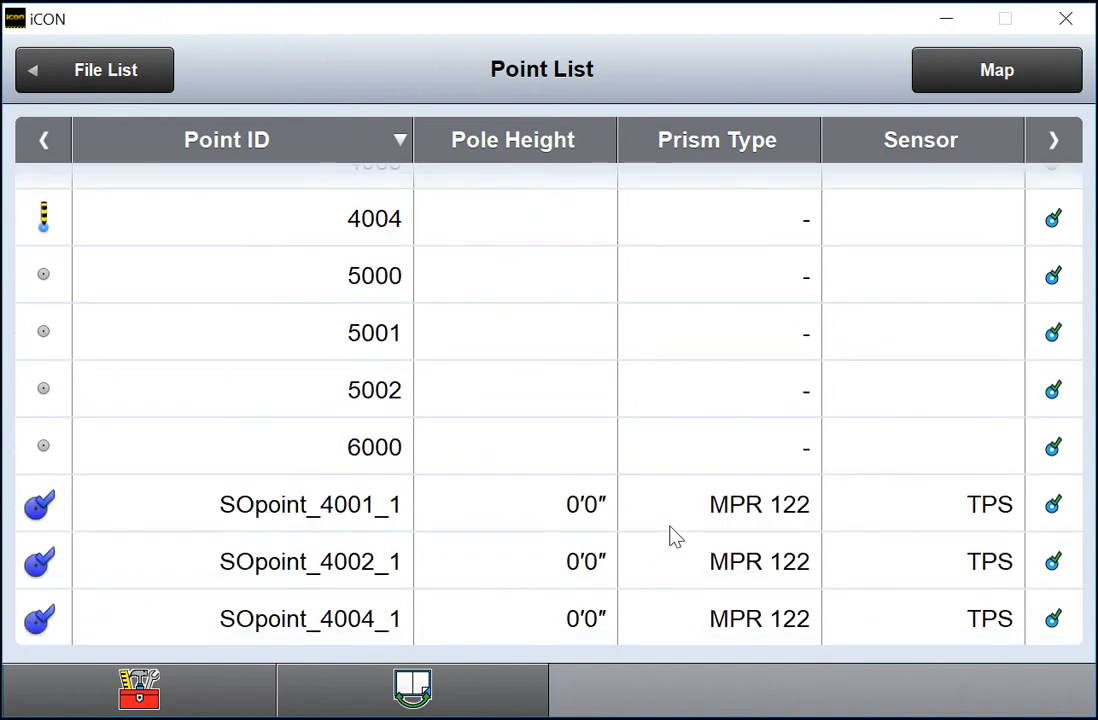
pyautogui.scroll(5, 673, 538)
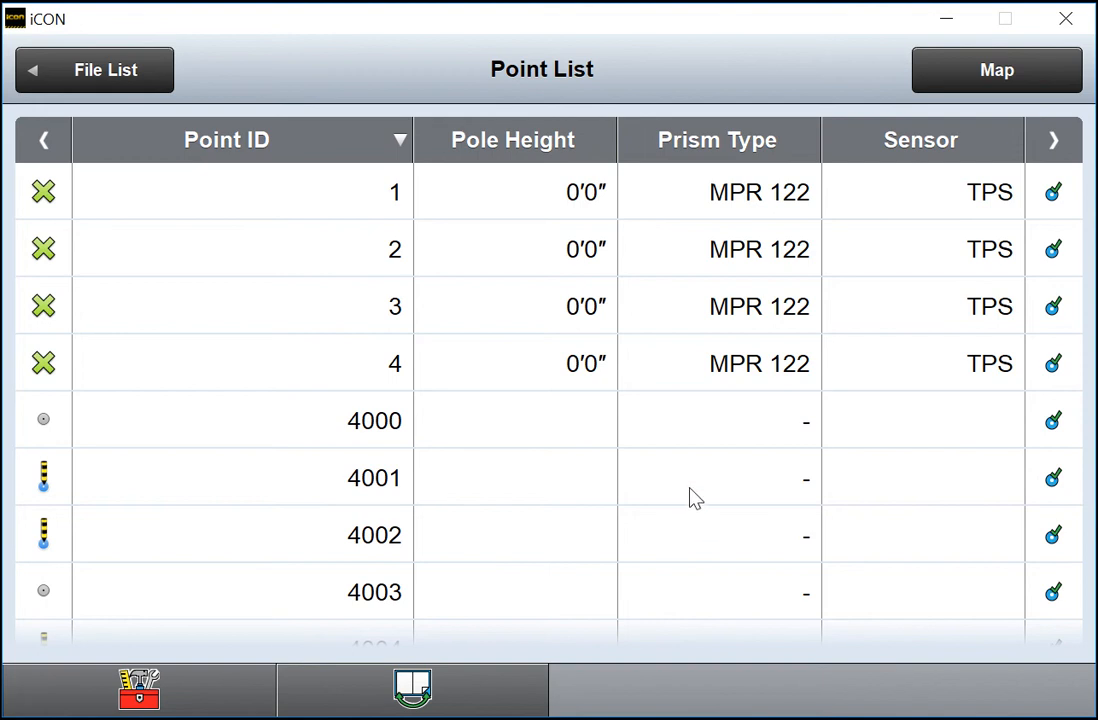
pyautogui.click(1053, 148)
pyautogui.click(1053, 148)
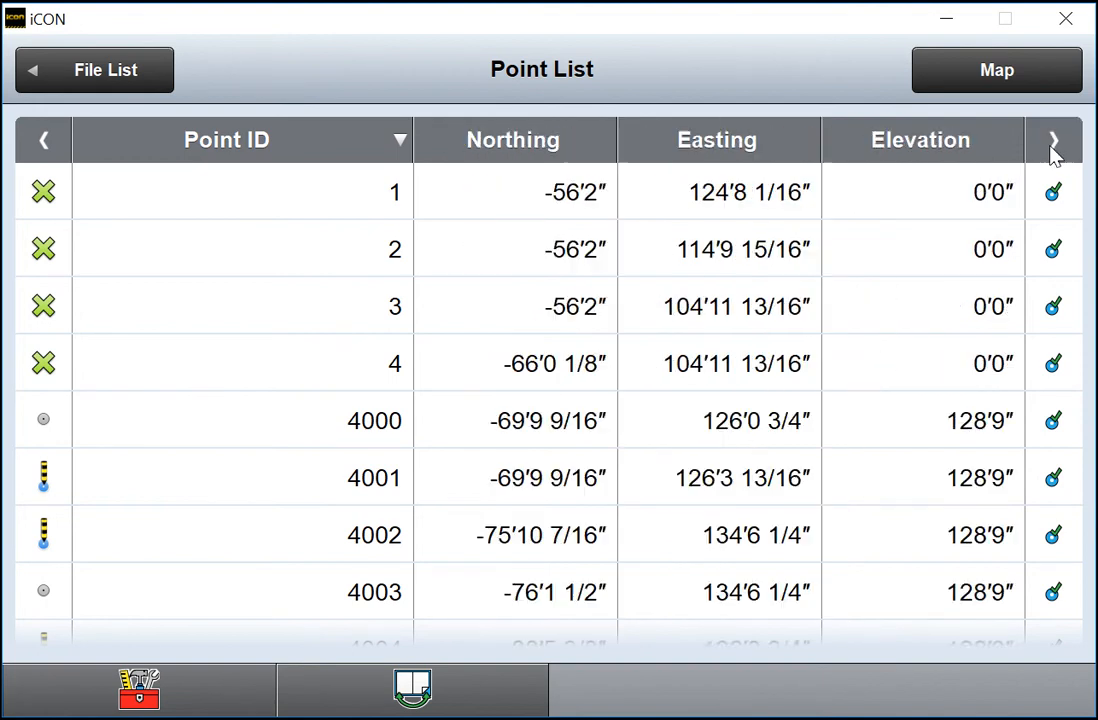
pyautogui.click(1053, 148)
pyautogui.click(1053, 148)
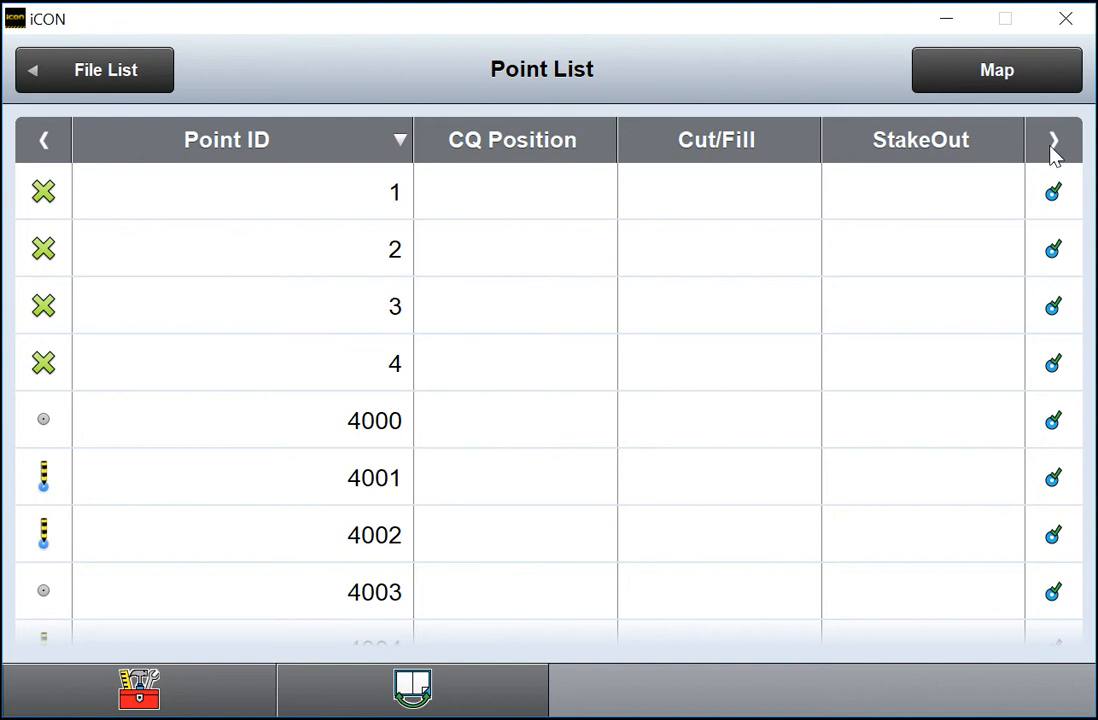
pyautogui.click(1053, 148)
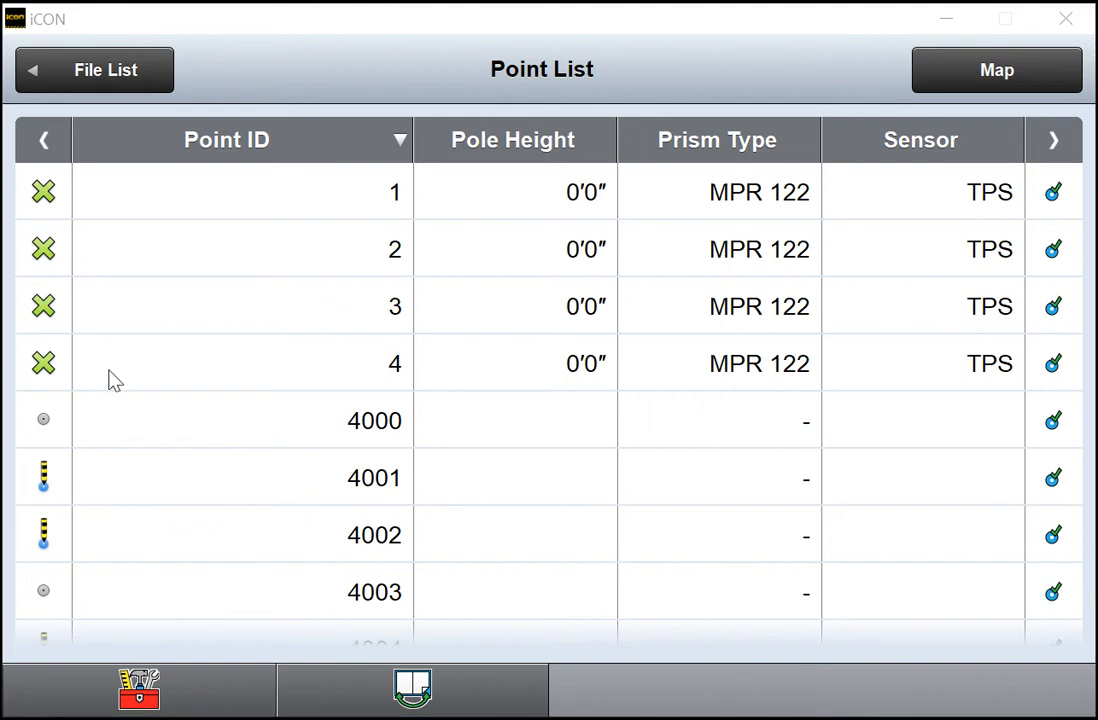
# Review the search criteria from the file list and rerun the search with the same selected area
pyautogui.click(79, 84)
pyautogui.click(502, 690)
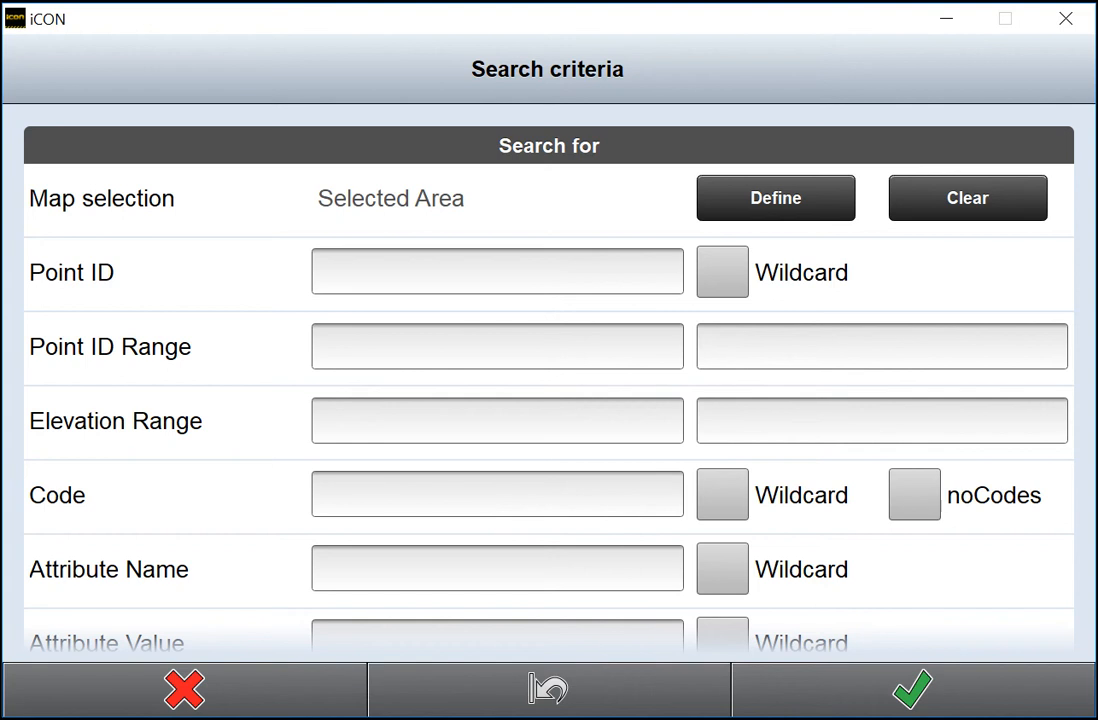
pyautogui.click(845, 686)
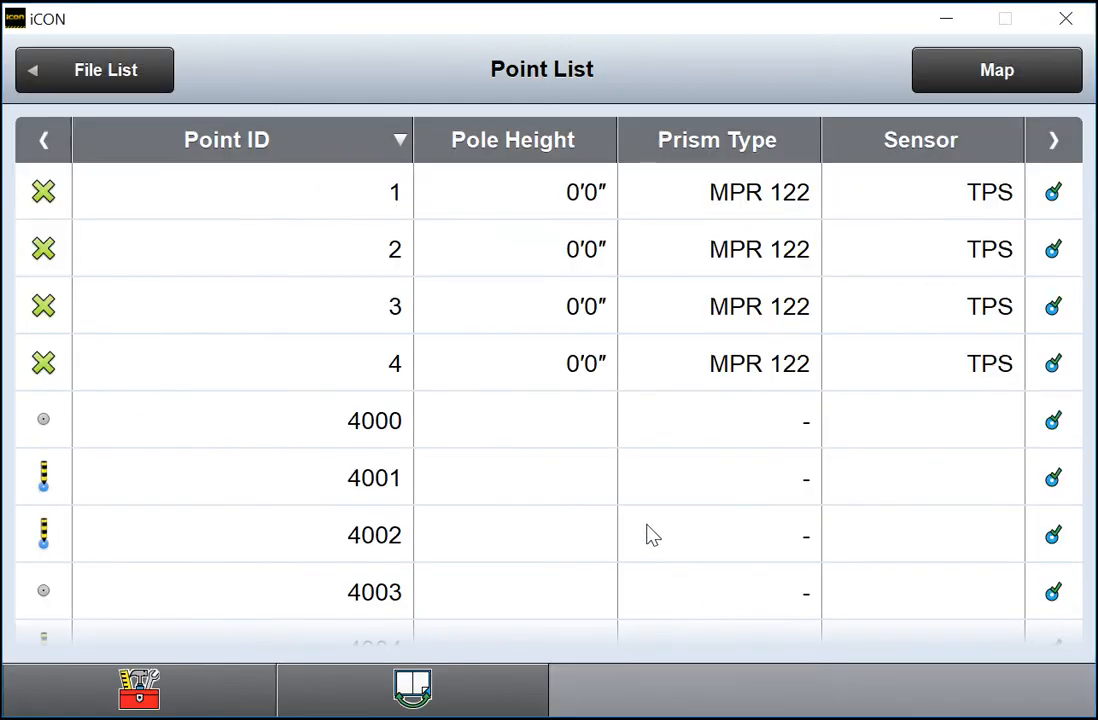
# Switch through the point list's column pages and examine the point list tools with no point selected
pyautogui.click(352, 699)
pyautogui.click(352, 699)
pyautogui.click(140, 697)
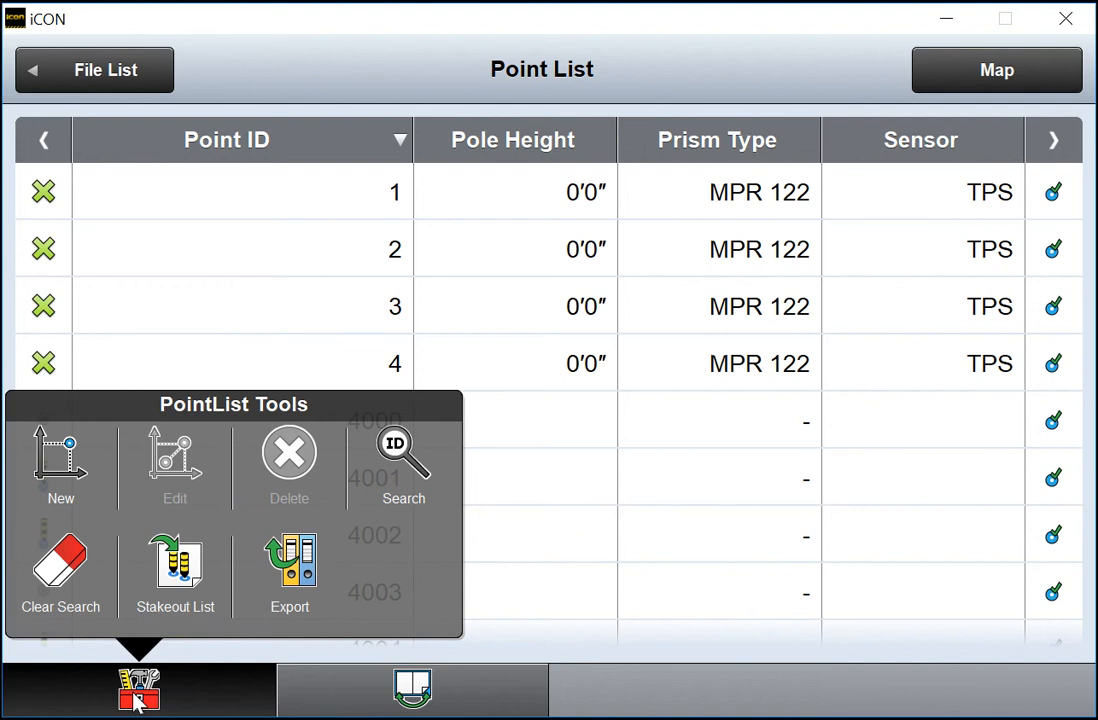
pyautogui.click(201, 692)
# Select point 1 in the filtered list and display the point list tools available for it
pyautogui.click(371, 212)
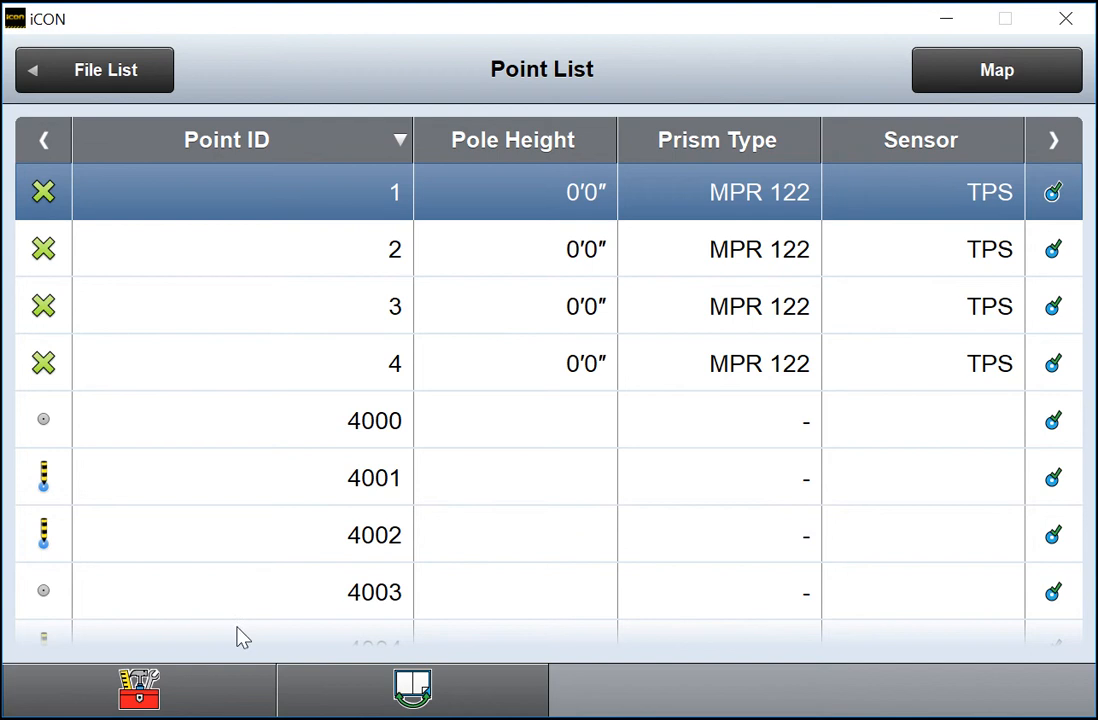
pyautogui.click(203, 694)
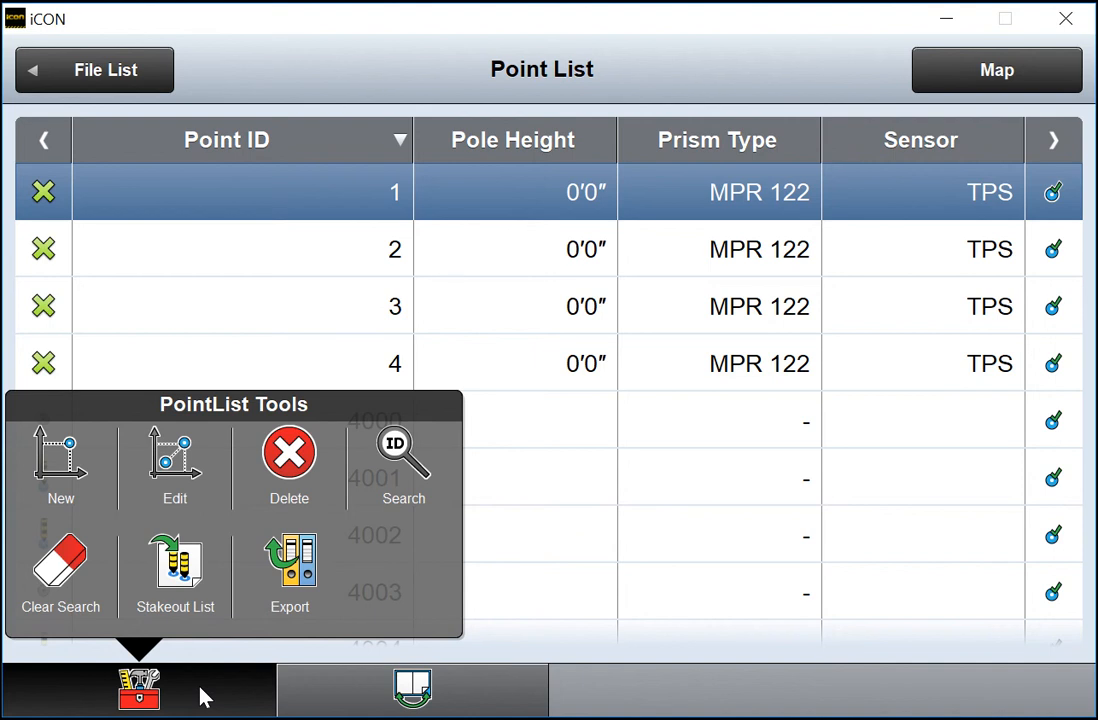
pyautogui.click(204, 697)
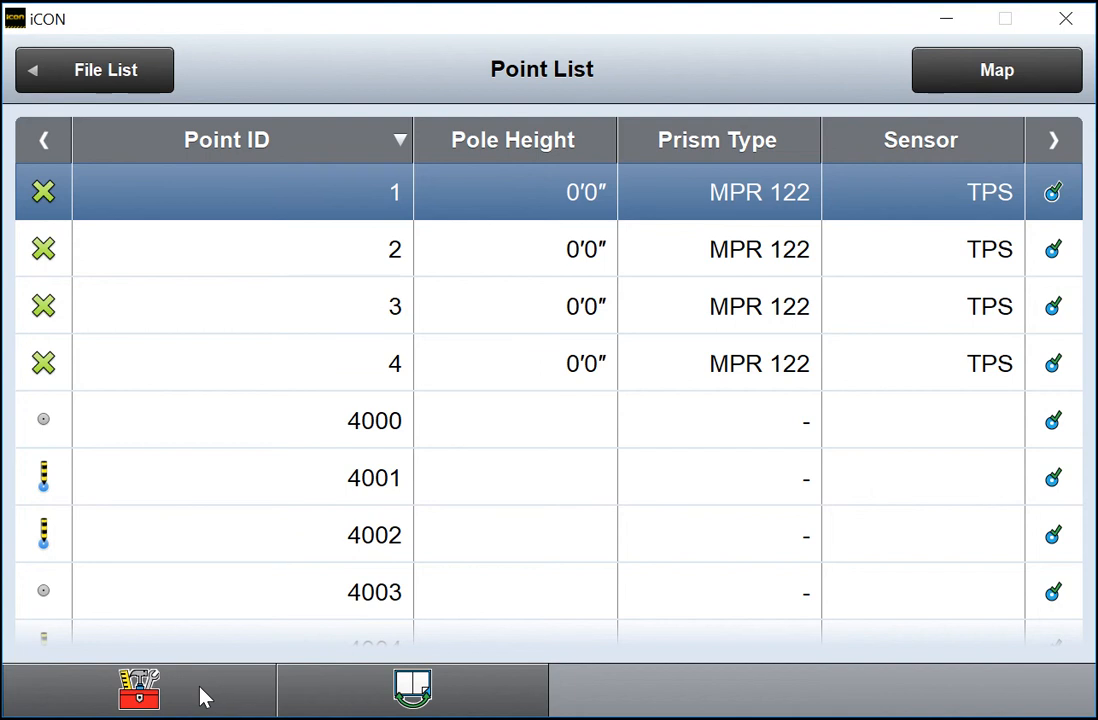
pyautogui.click(204, 697)
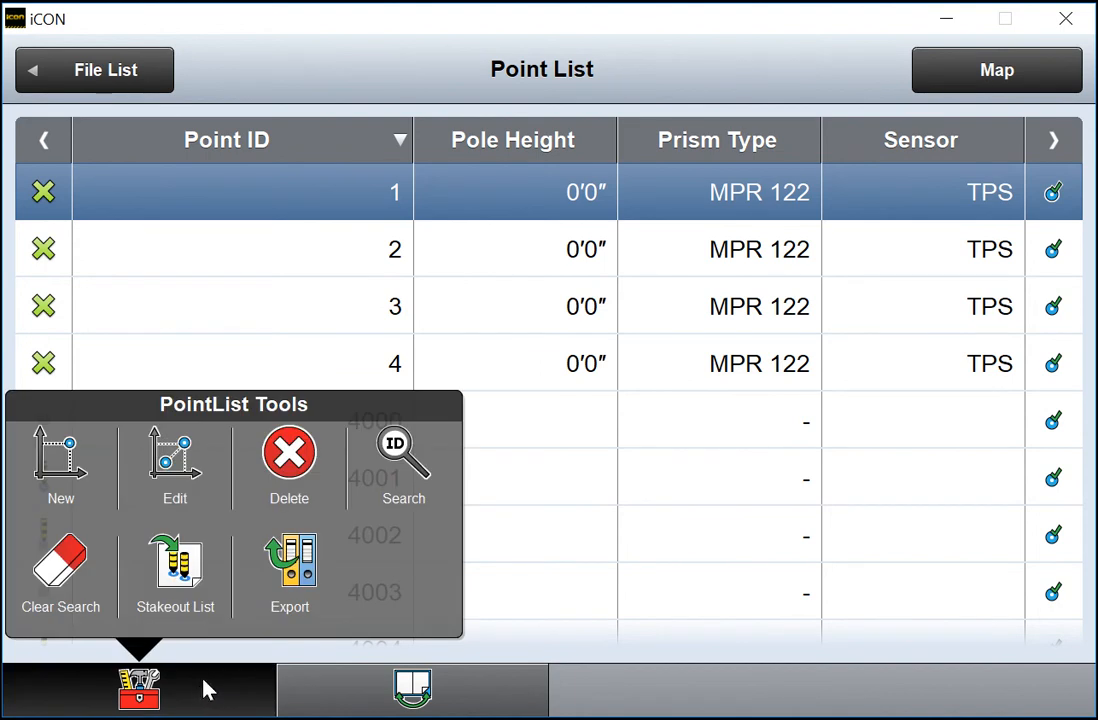
# Examine the Create New Point form with point 1's data and leave it without creating a point
pyautogui.click(76, 455)
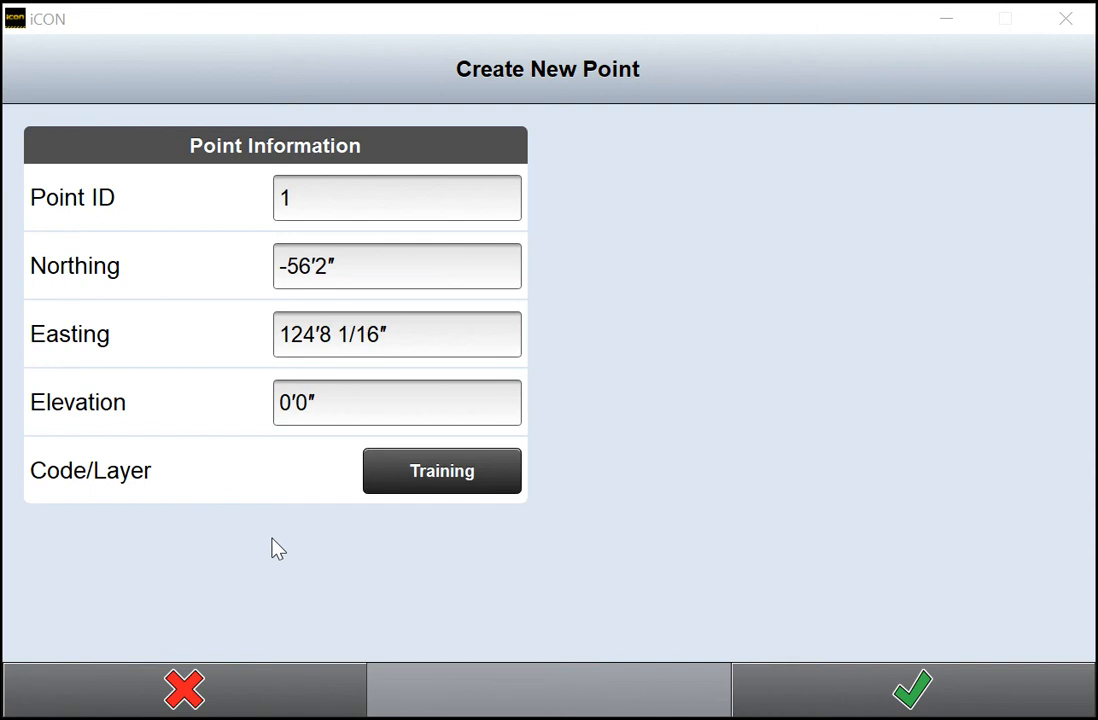
pyautogui.click(163, 685)
pyautogui.click(262, 192)
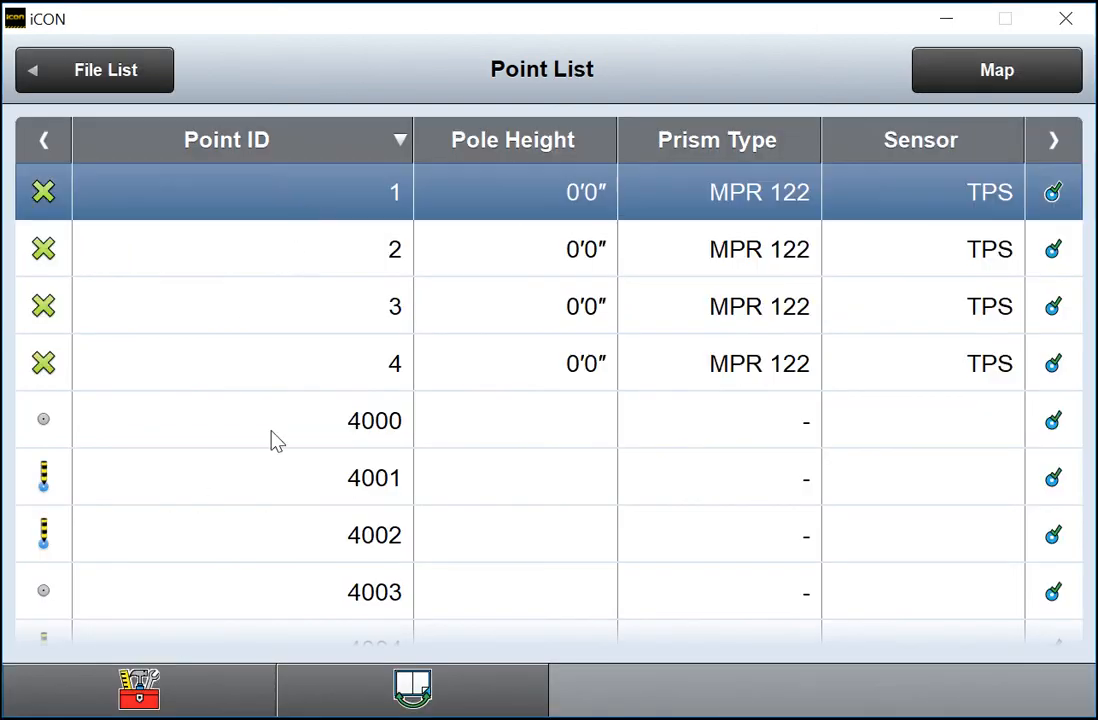
# Open point 1 for editing and examine the available prism types without choosing another one
pyautogui.click(214, 696)
pyautogui.click(174, 486)
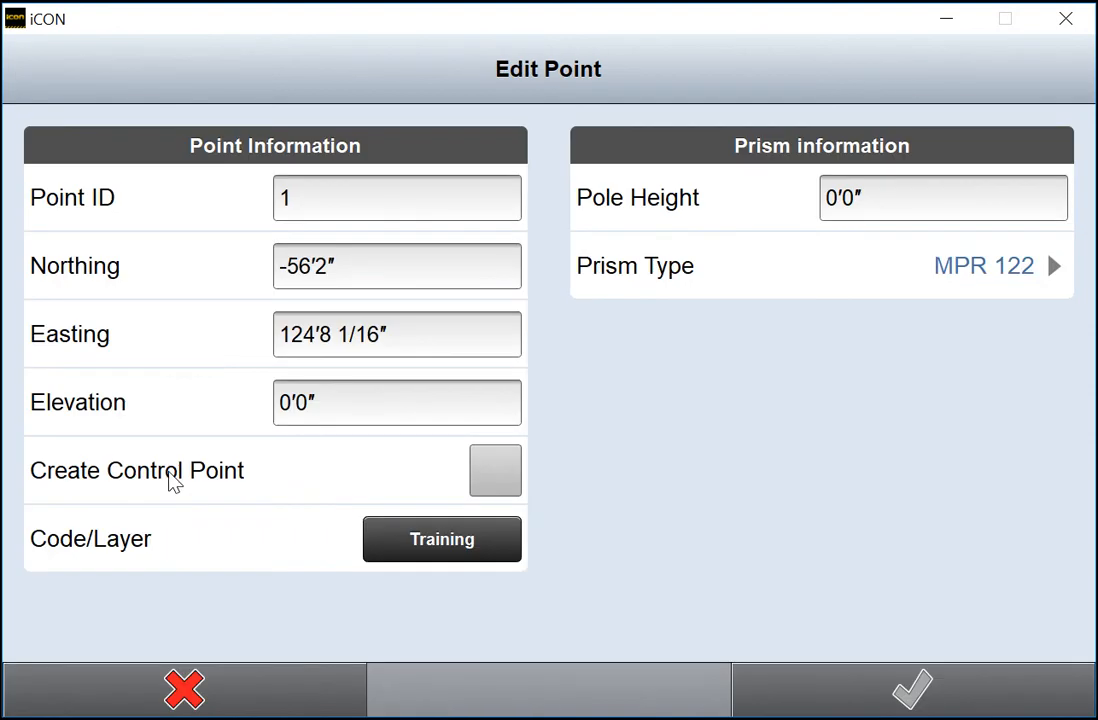
pyautogui.click(1044, 268)
pyautogui.scroll(-3, 221, 480)
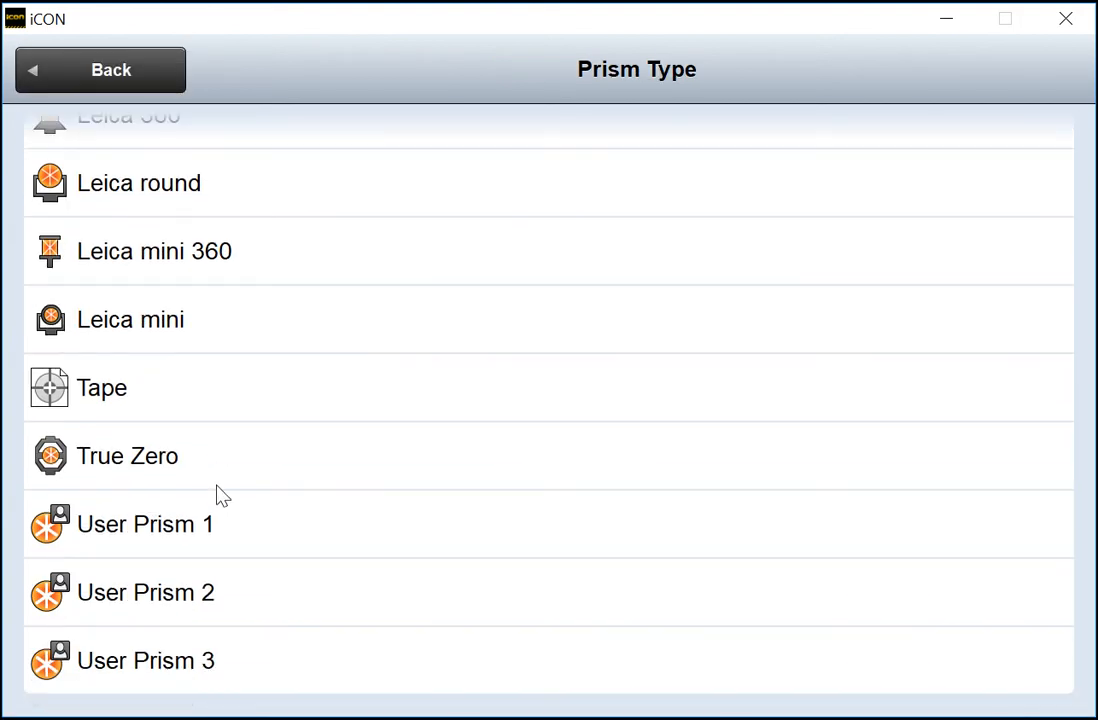
pyautogui.scroll(3, 221, 500)
pyautogui.click(106, 70)
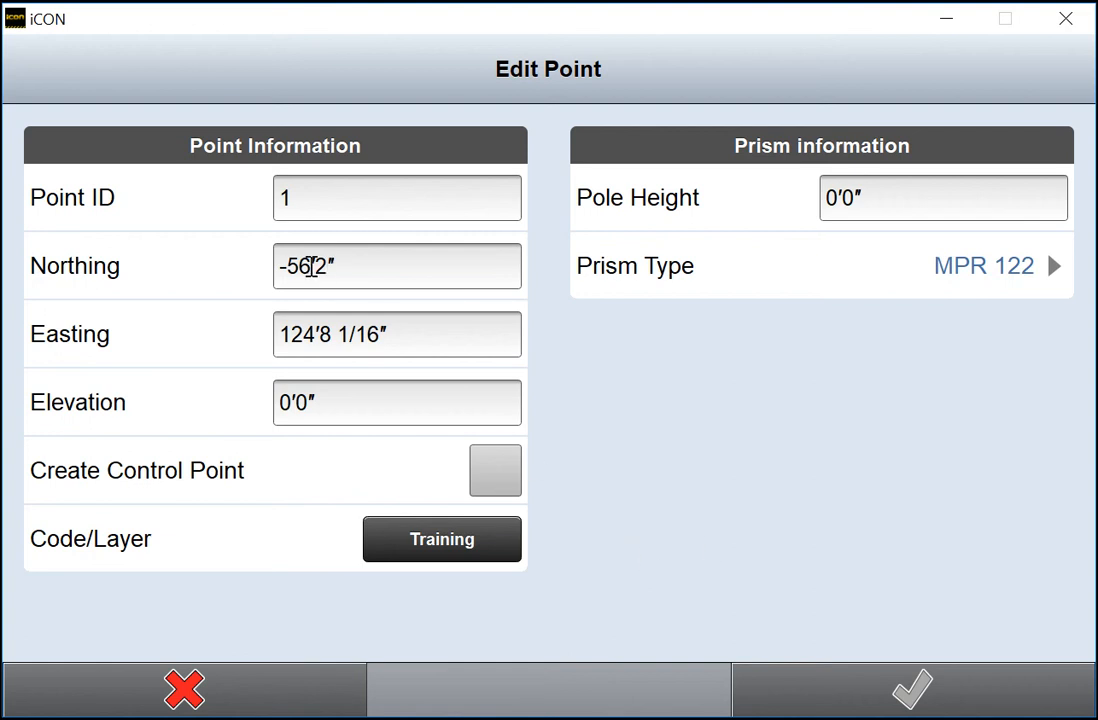
# Try Reflectorless, Leica mini and MPR 122 as point 1's prism type, then leave the point edit without saving
pyautogui.click(960, 266)
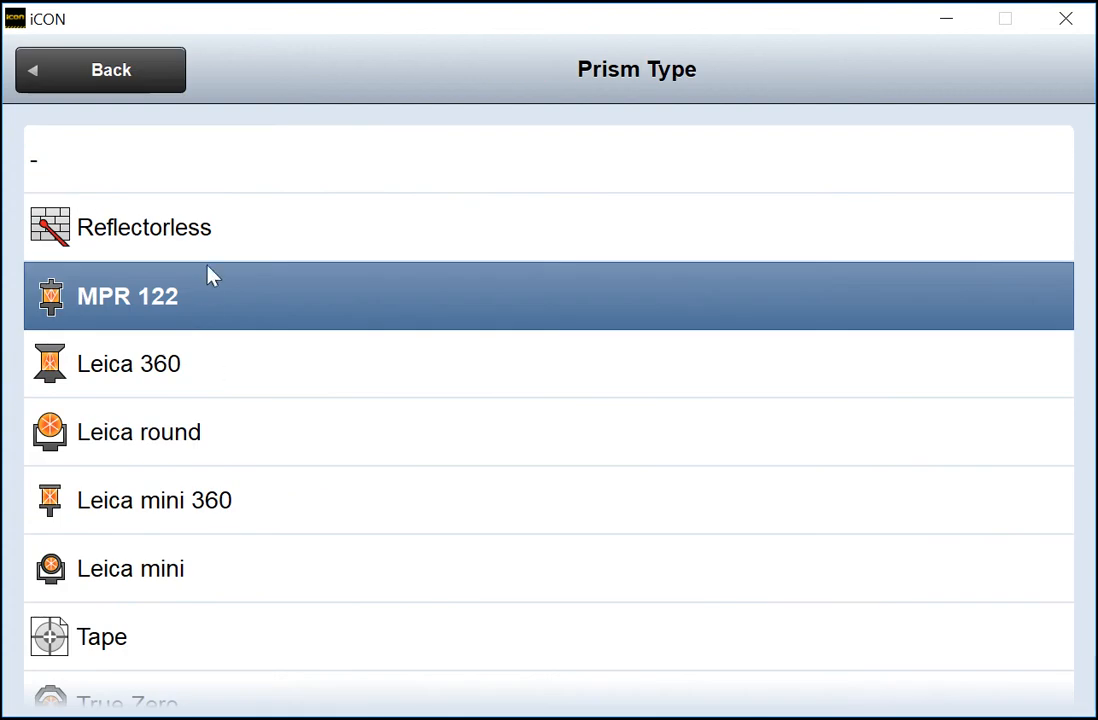
pyautogui.click(215, 226)
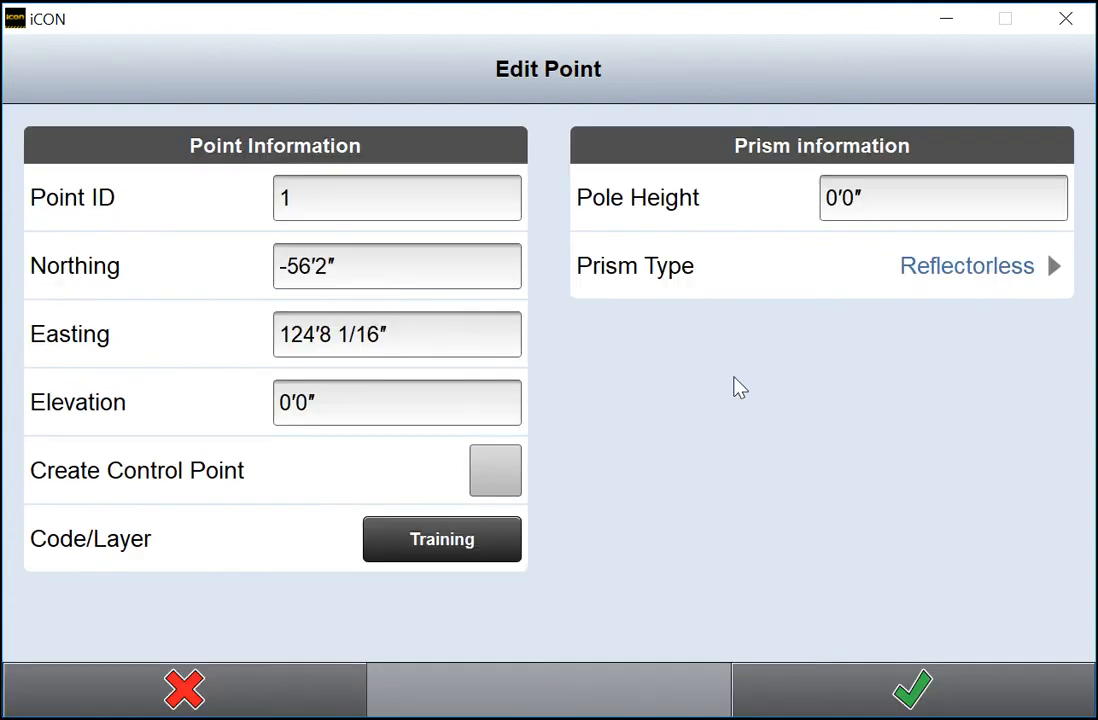
pyautogui.click(917, 265)
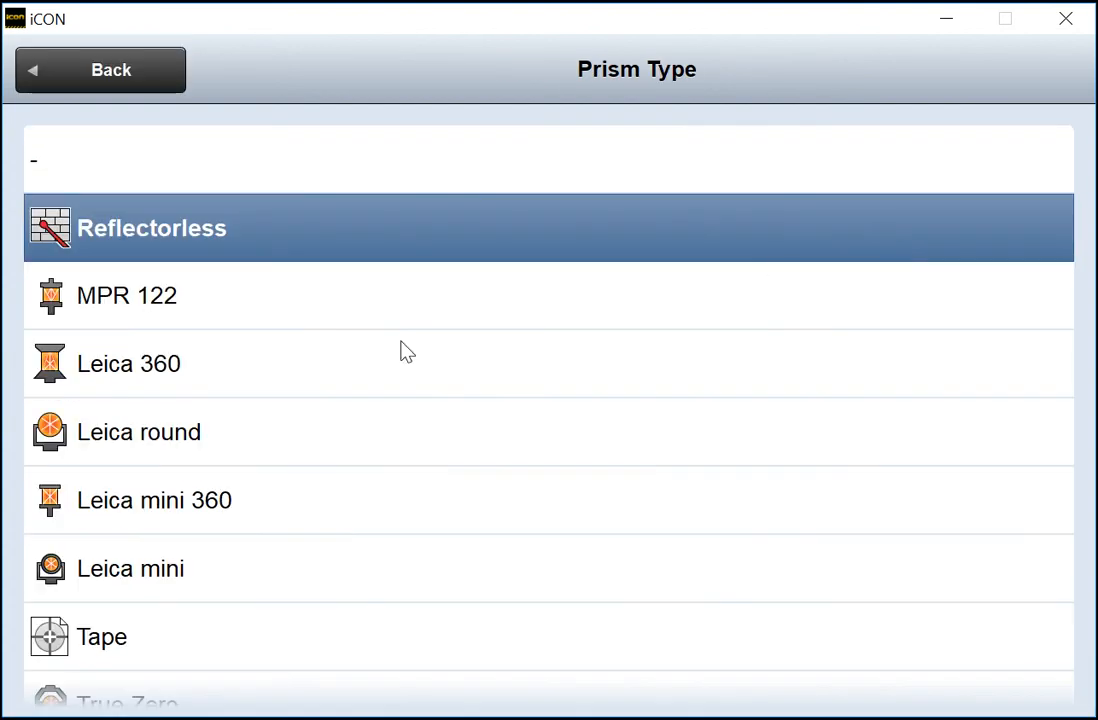
pyautogui.click(125, 575)
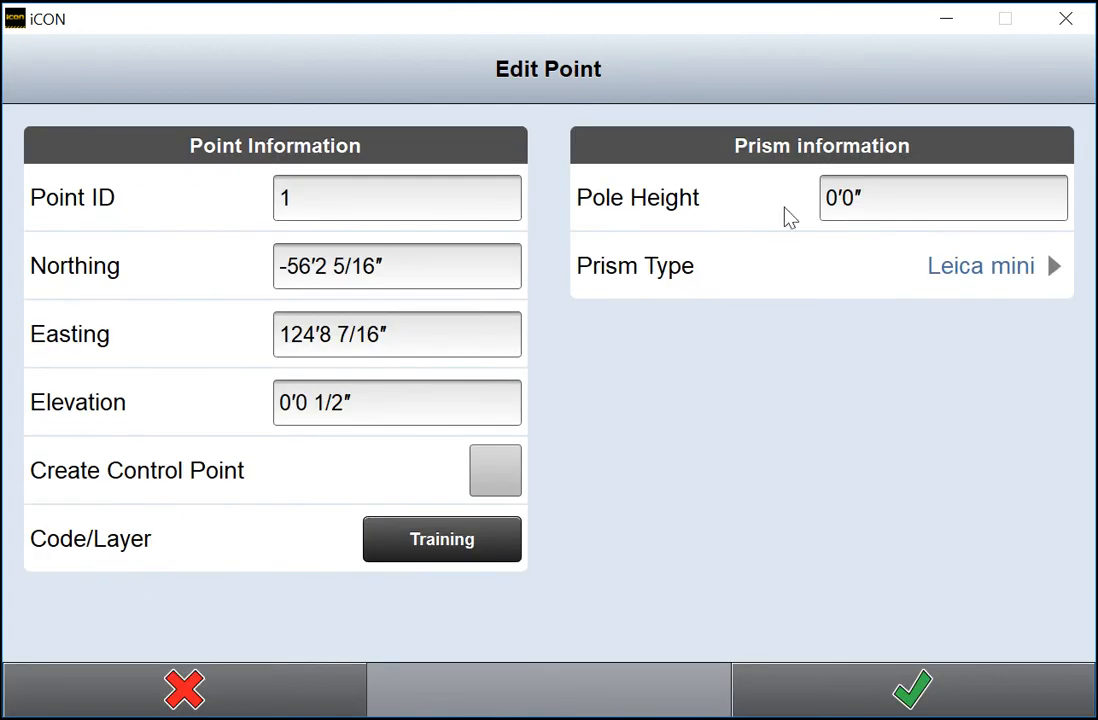
pyautogui.click(956, 262)
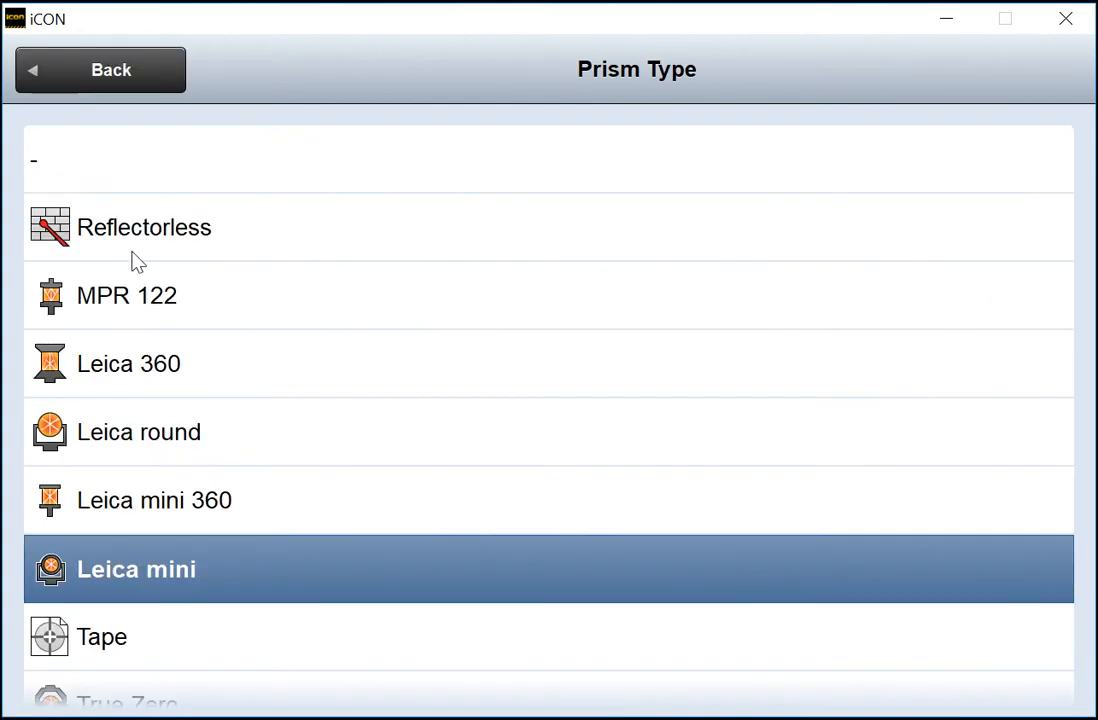
pyautogui.click(135, 310)
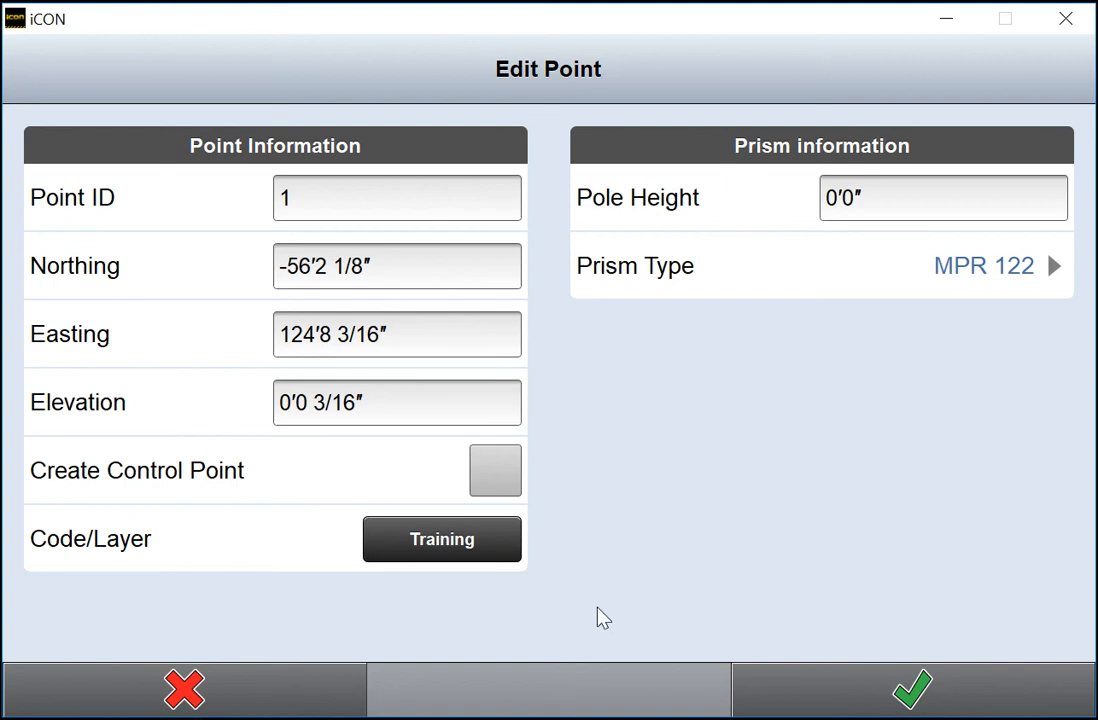
pyautogui.click(270, 696)
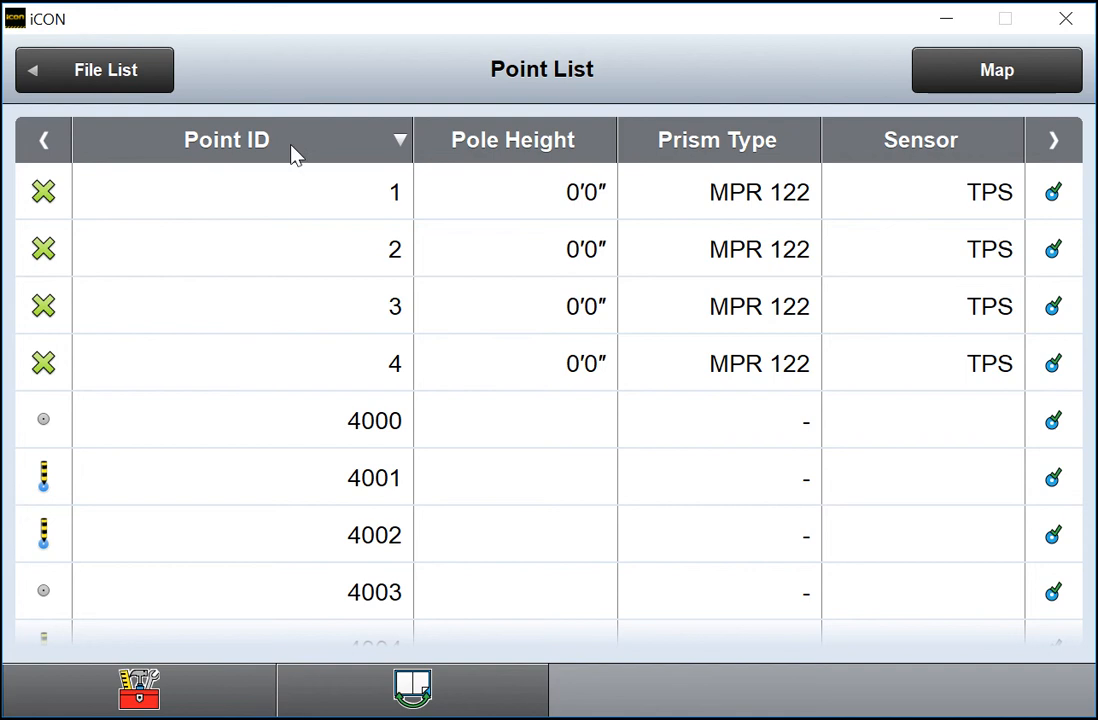
# Delete point 1 from the filtered point list
pyautogui.click(289, 189)
pyautogui.click(186, 695)
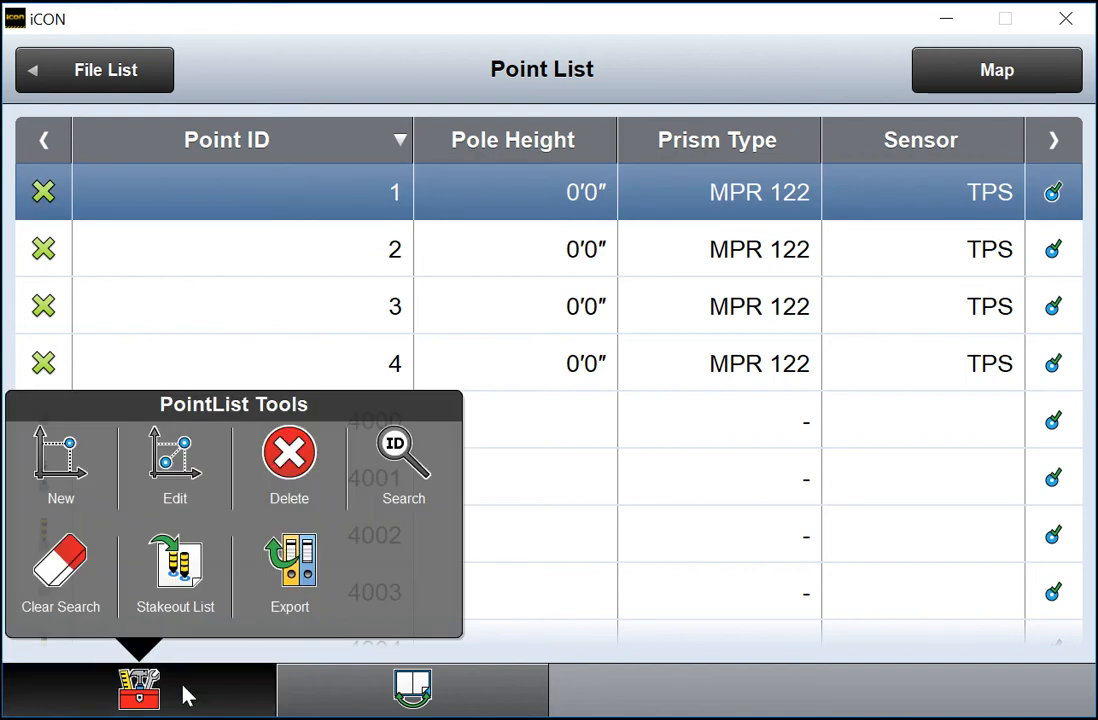
pyautogui.click(294, 464)
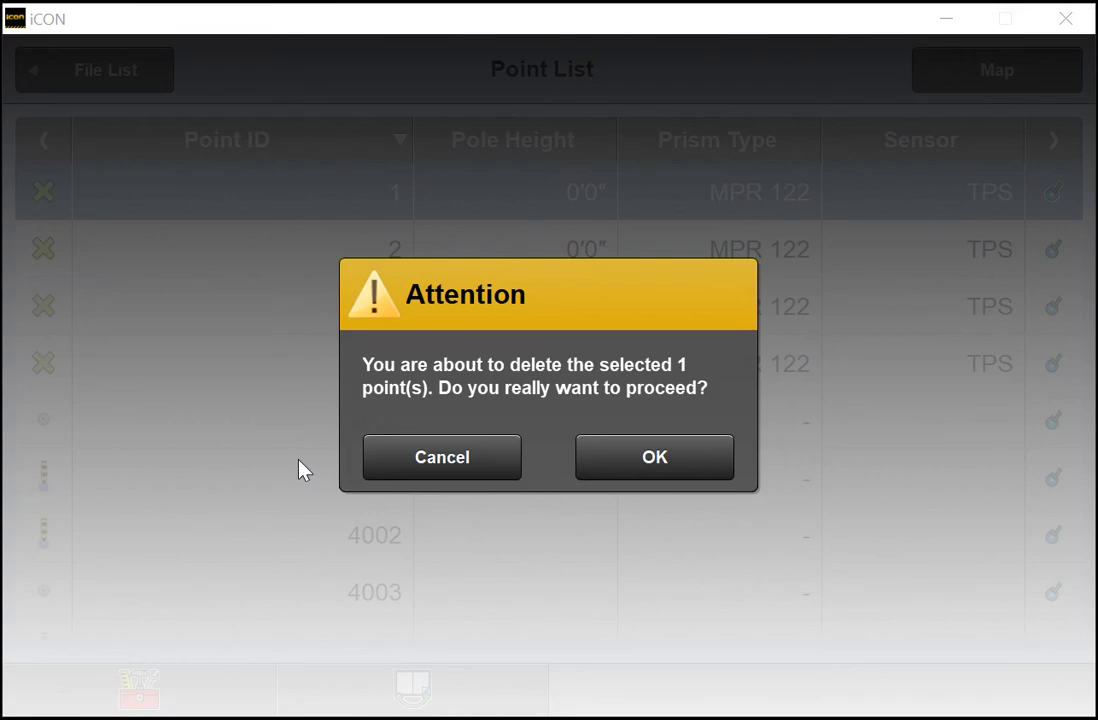
pyautogui.click(621, 480)
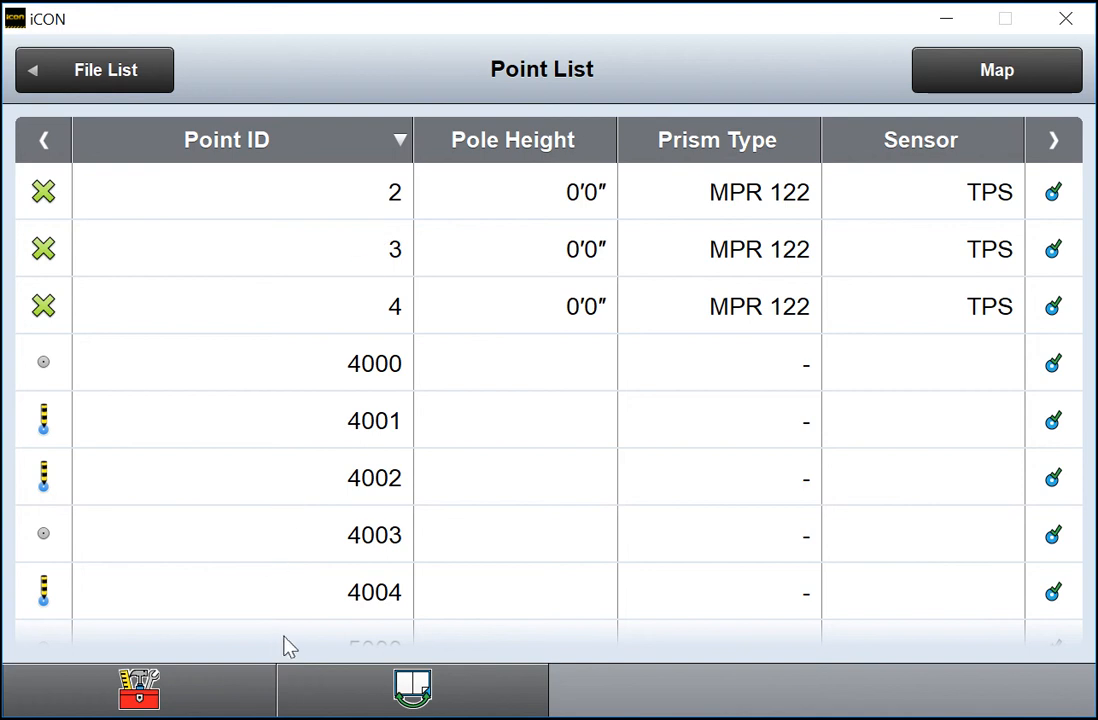
# Review the search criteria from the point list and rerun the search with the same selected map area
pyautogui.click(140, 688)
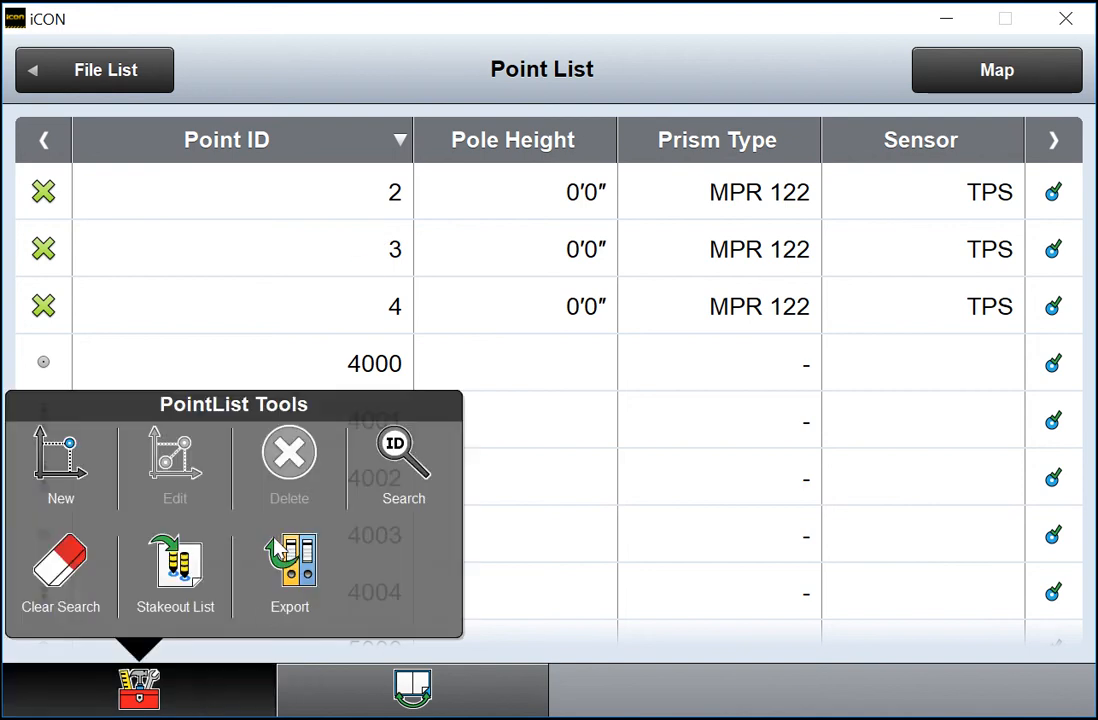
pyautogui.click(392, 488)
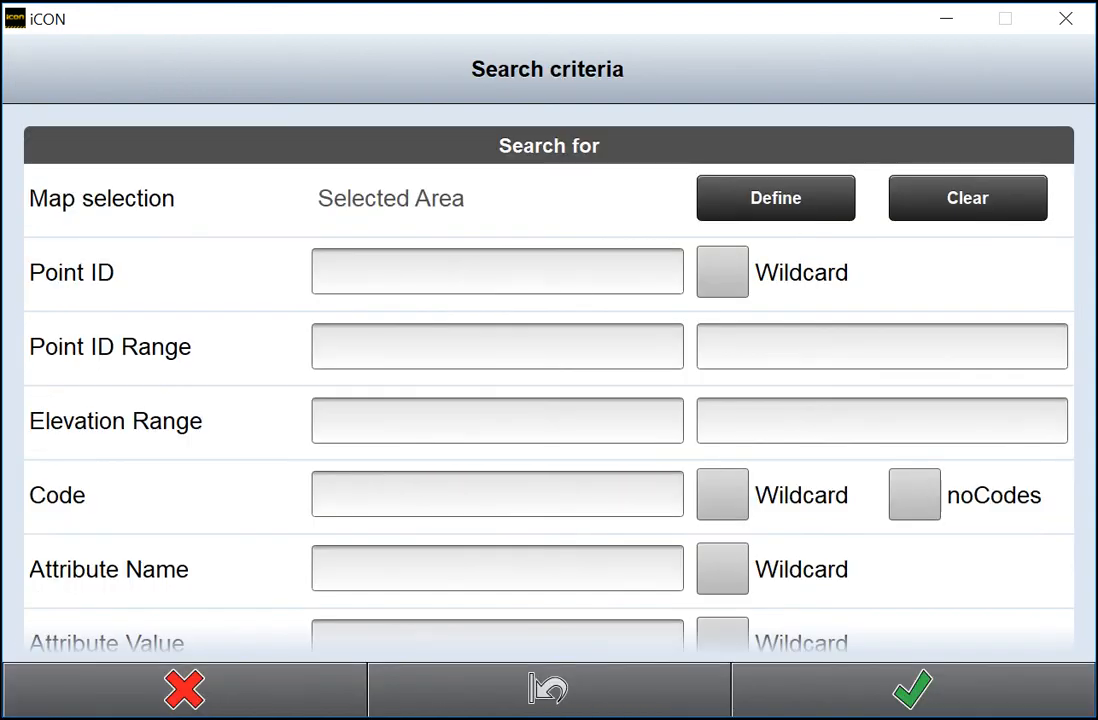
pyautogui.click(862, 700)
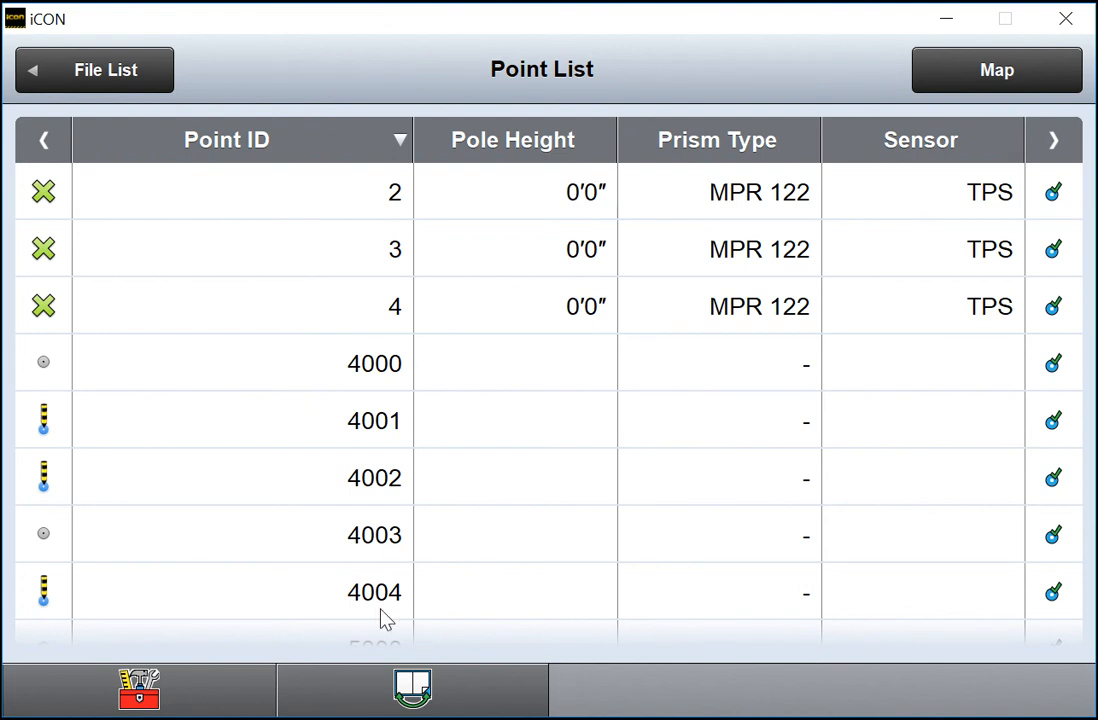
# Clear the point search and look through the full point list
pyautogui.click(222, 699)
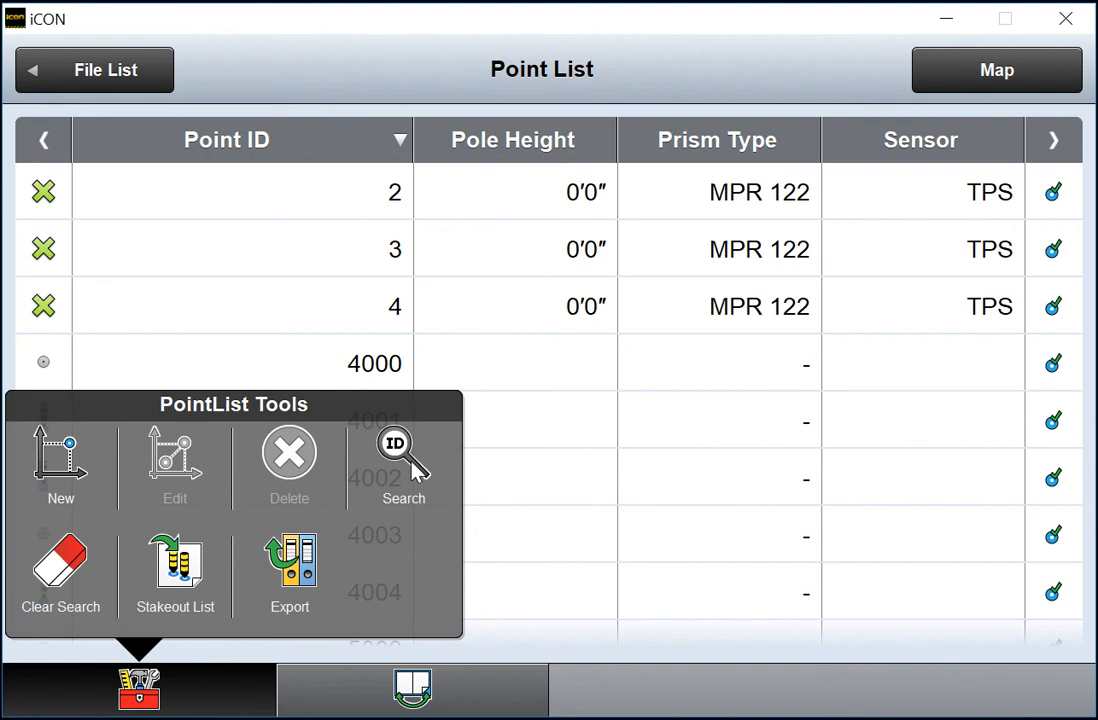
pyautogui.click(60, 575)
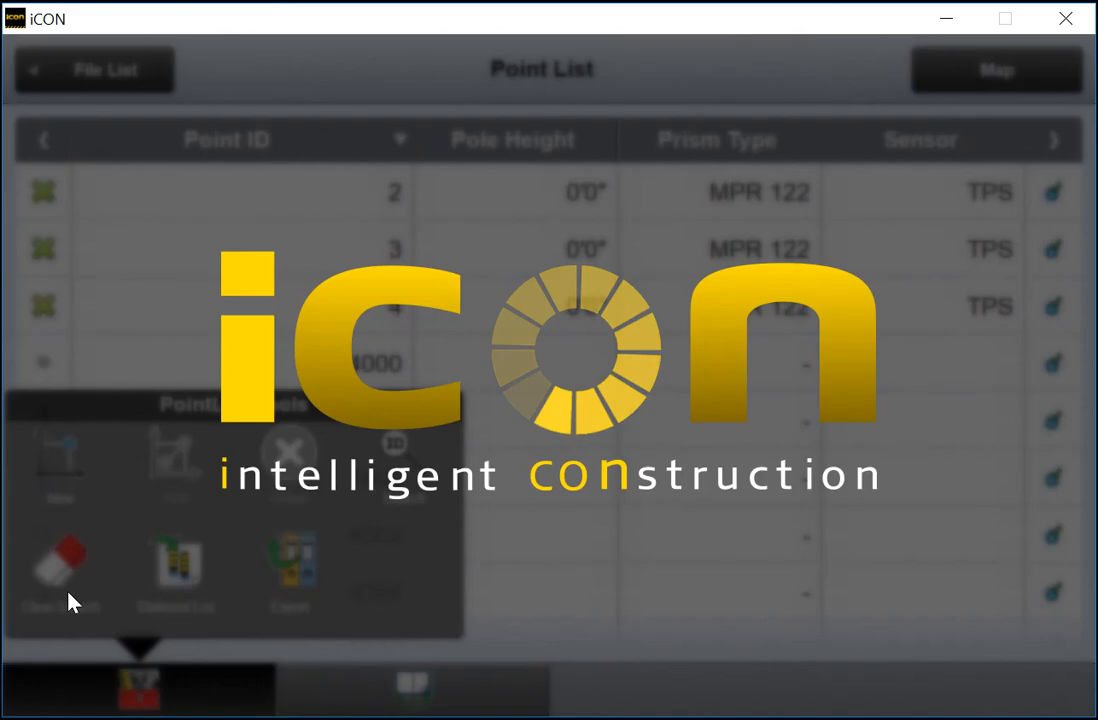
pyautogui.scroll(-5, 504, 382)
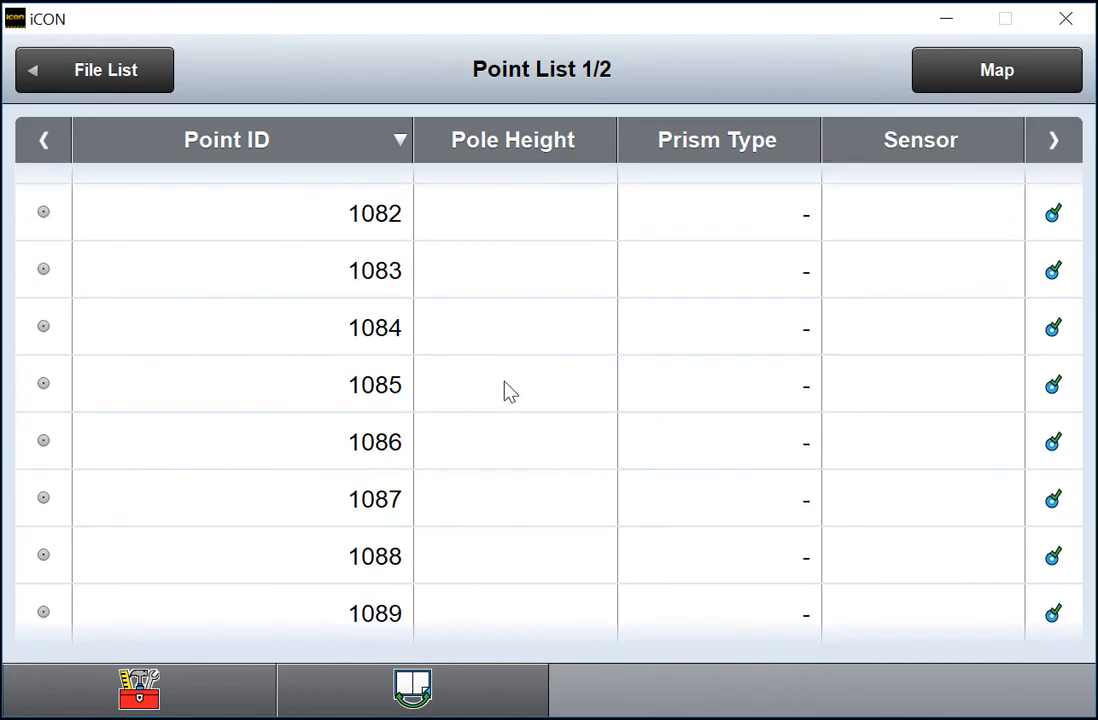
pyautogui.scroll(-10, 504, 390)
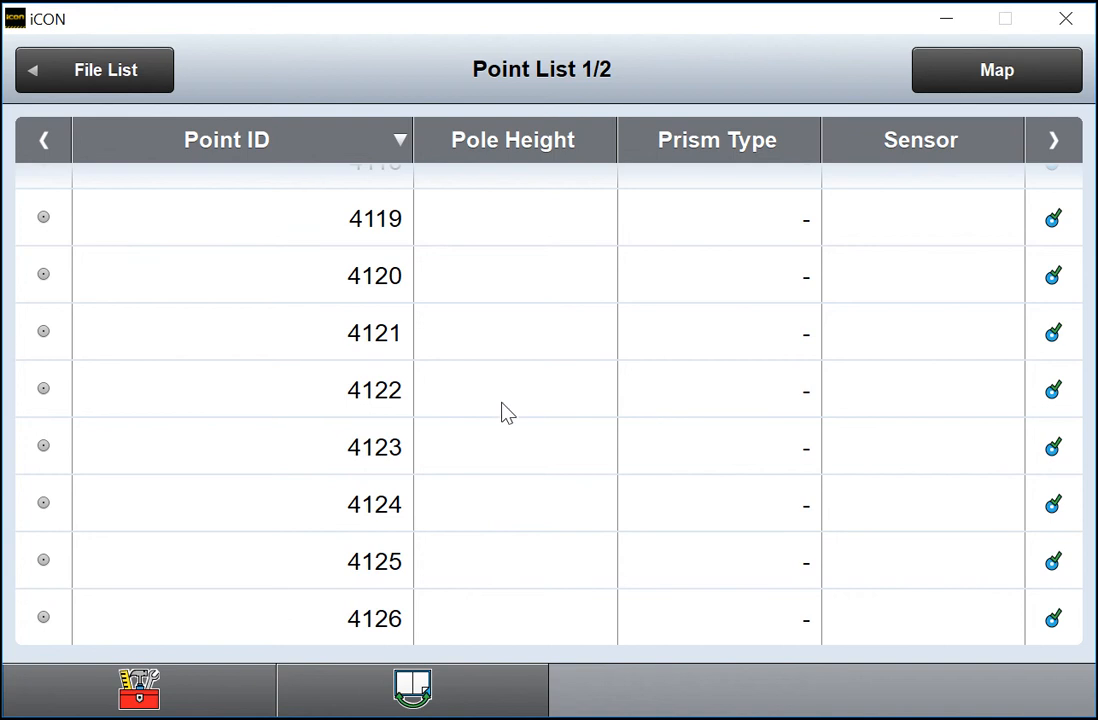
pyautogui.scroll(15, 505, 415)
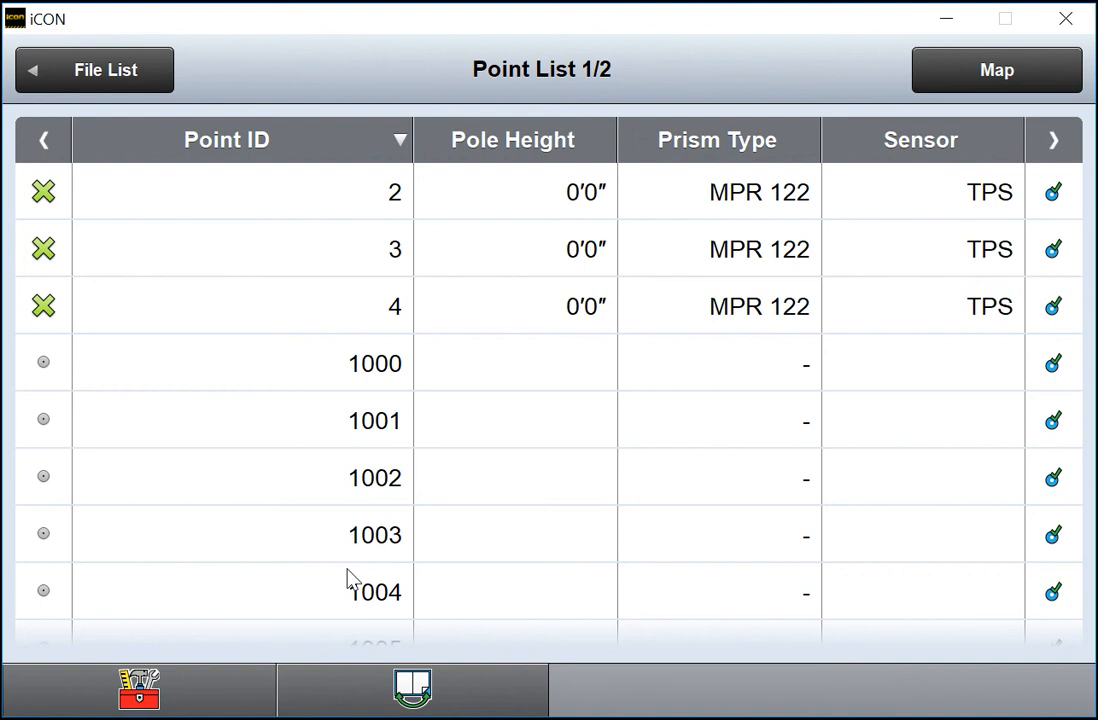
# Apply the Stakeout List tool to the unfiltered point list
pyautogui.click(236, 682)
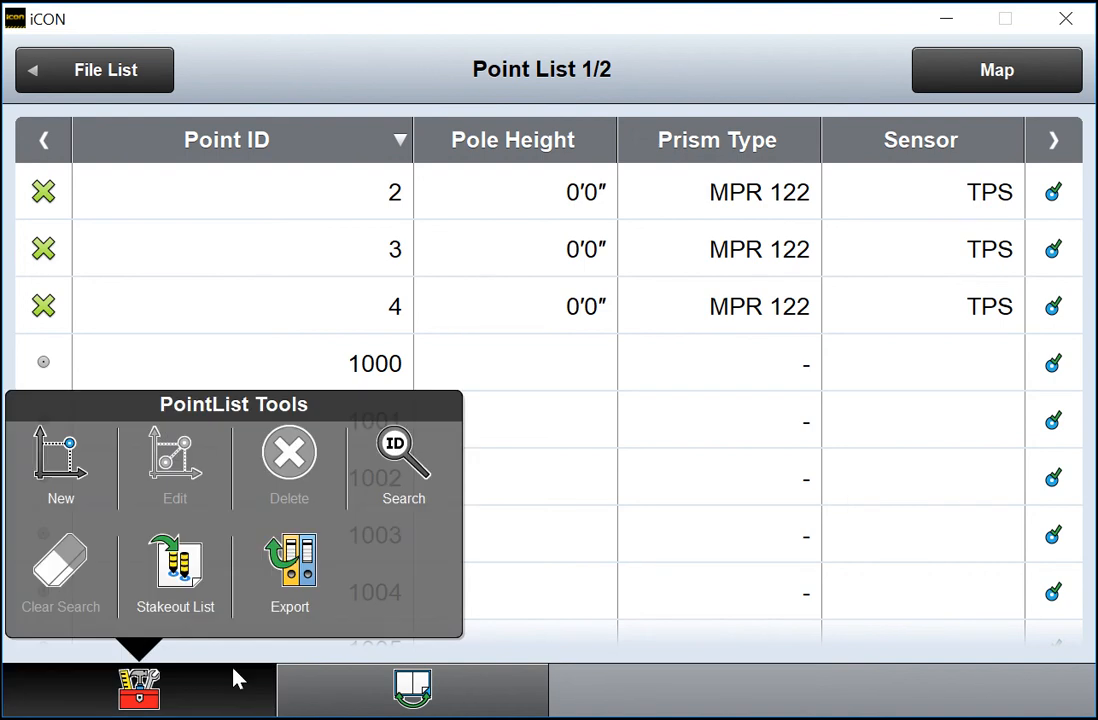
pyautogui.click(197, 572)
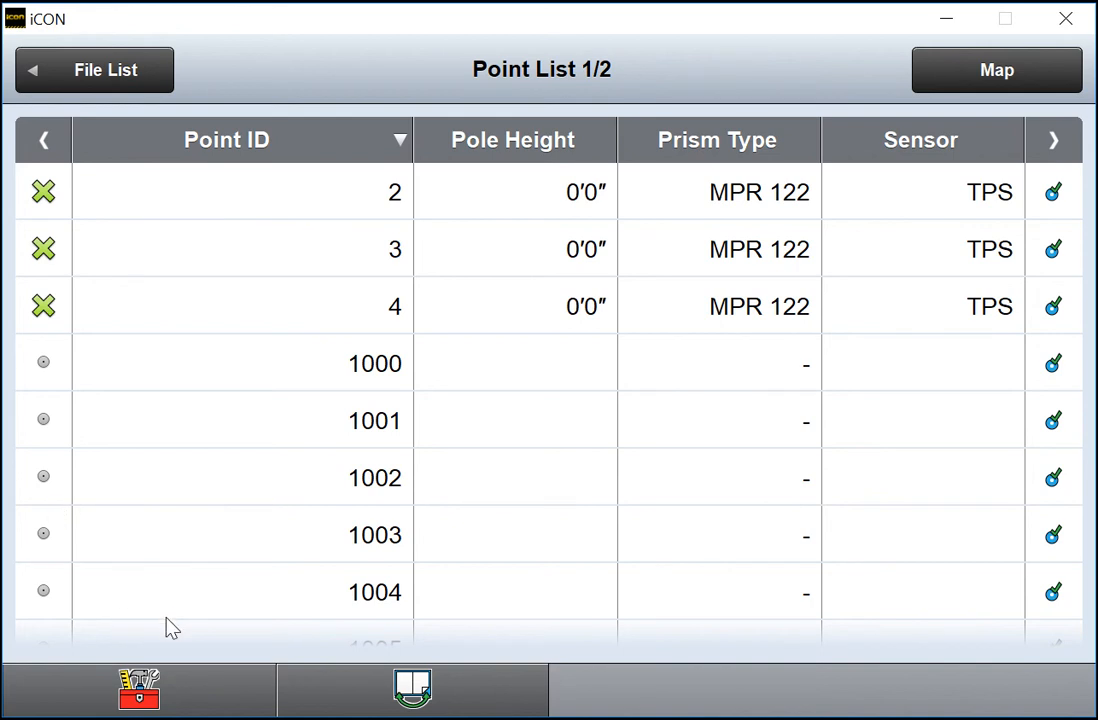
# Set up a csv export of the point list to internal memory with NEZ coordinate order and a comma separator
pyautogui.click(140, 690)
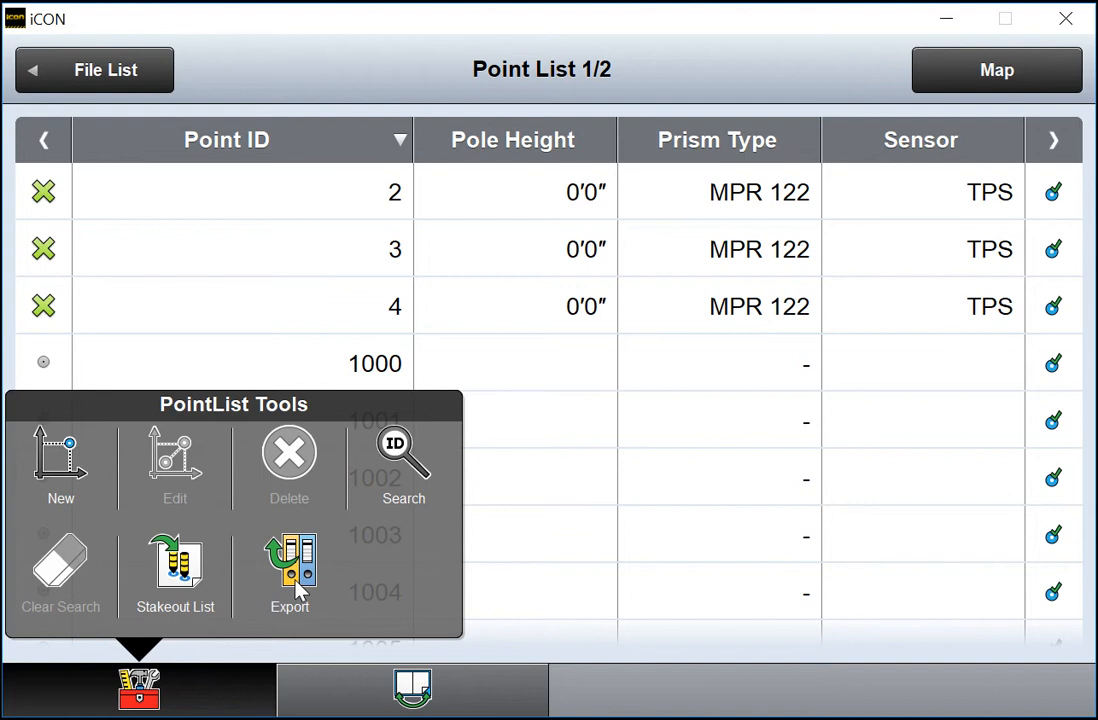
pyautogui.click(295, 585)
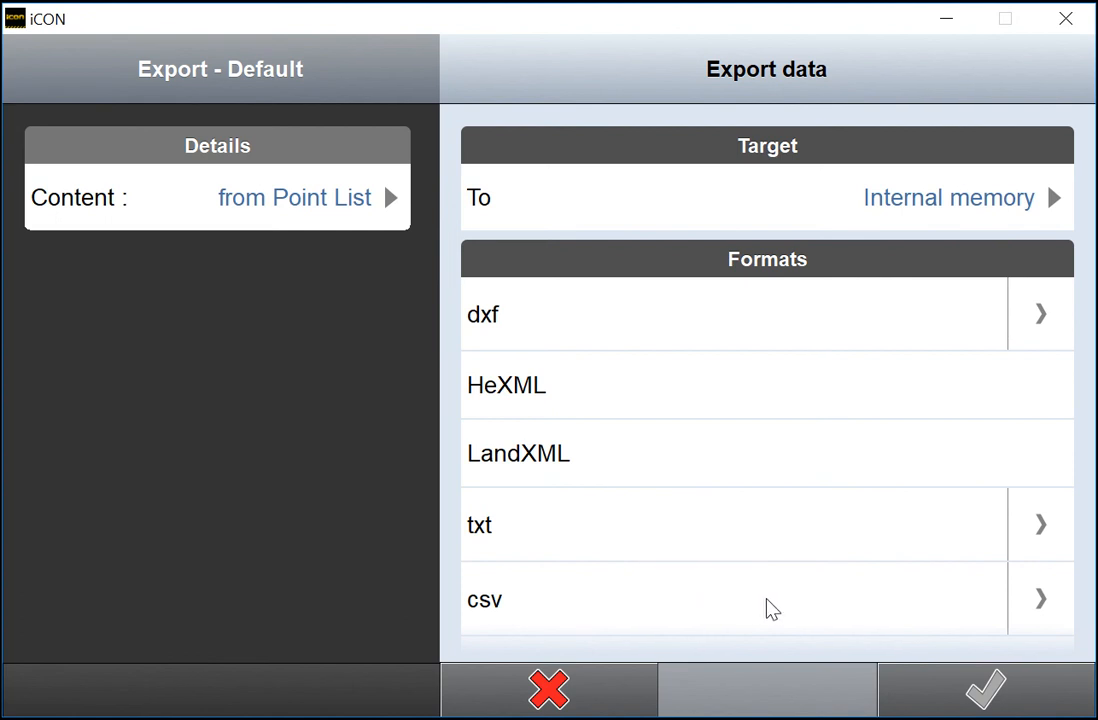
pyautogui.click(1040, 600)
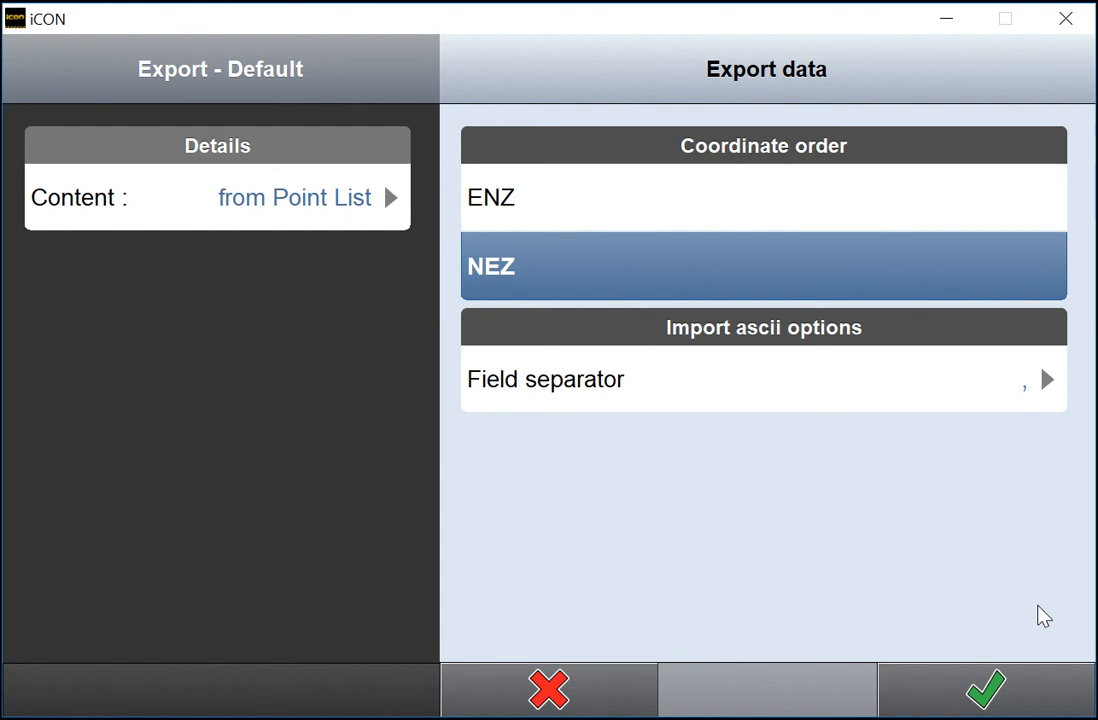
pyautogui.click(1016, 697)
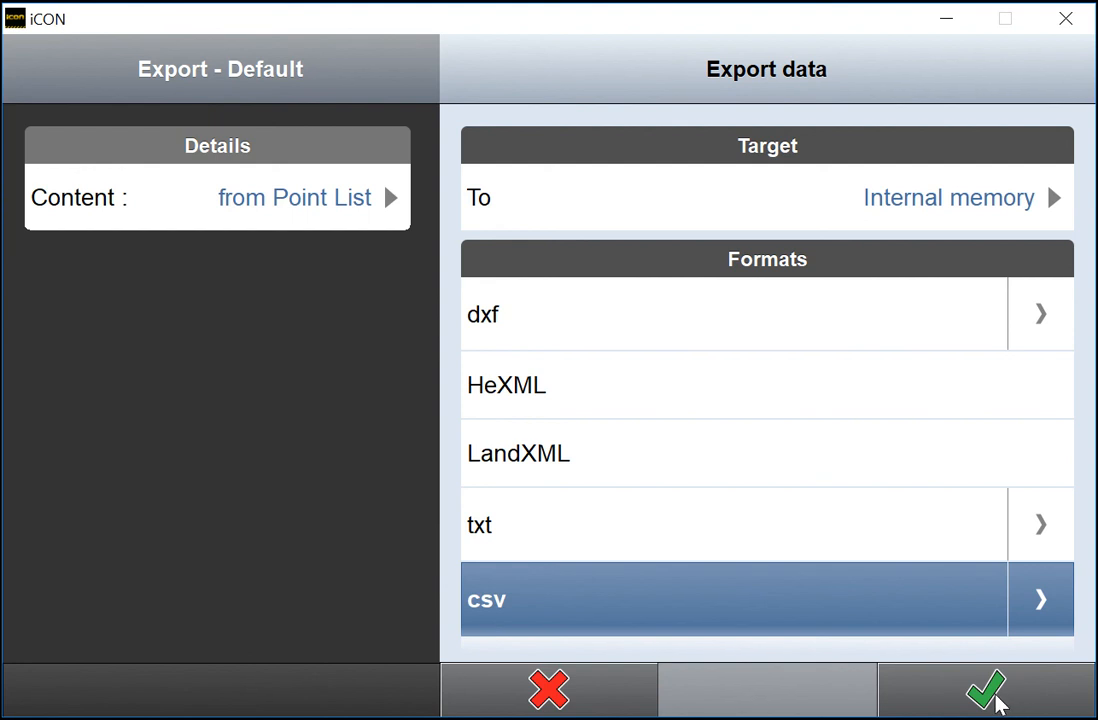
pyautogui.click(995, 701)
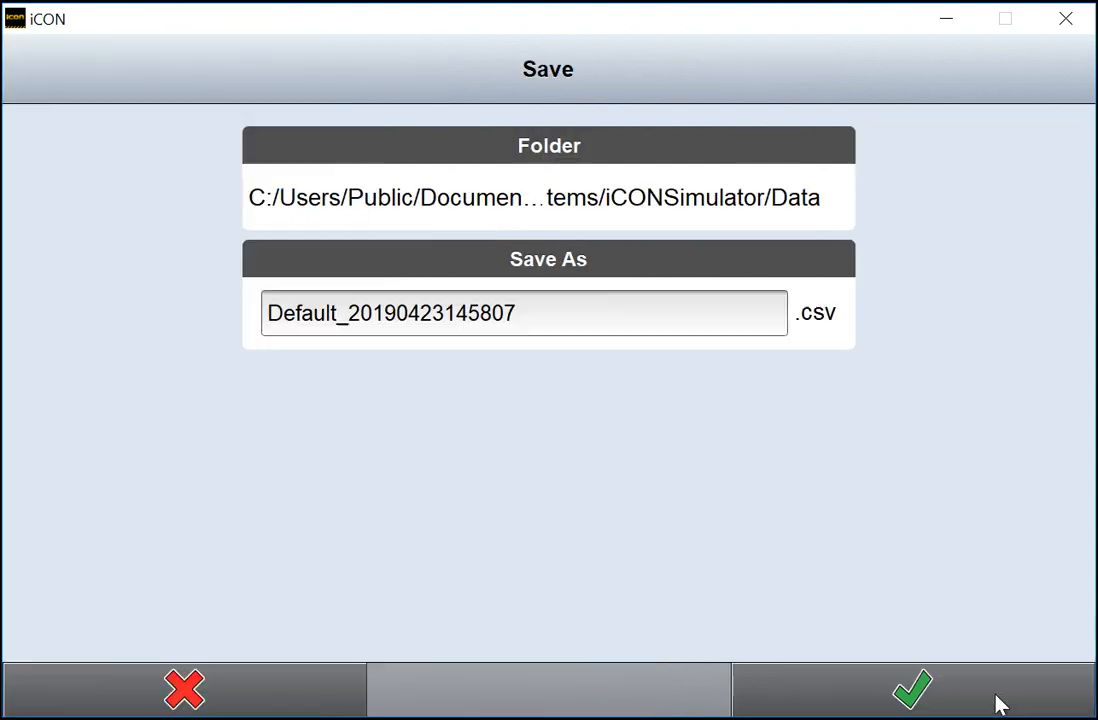
# Name the export file "Level 5 Completed Deck" and try to save the csv export
pyautogui.click(556, 313)
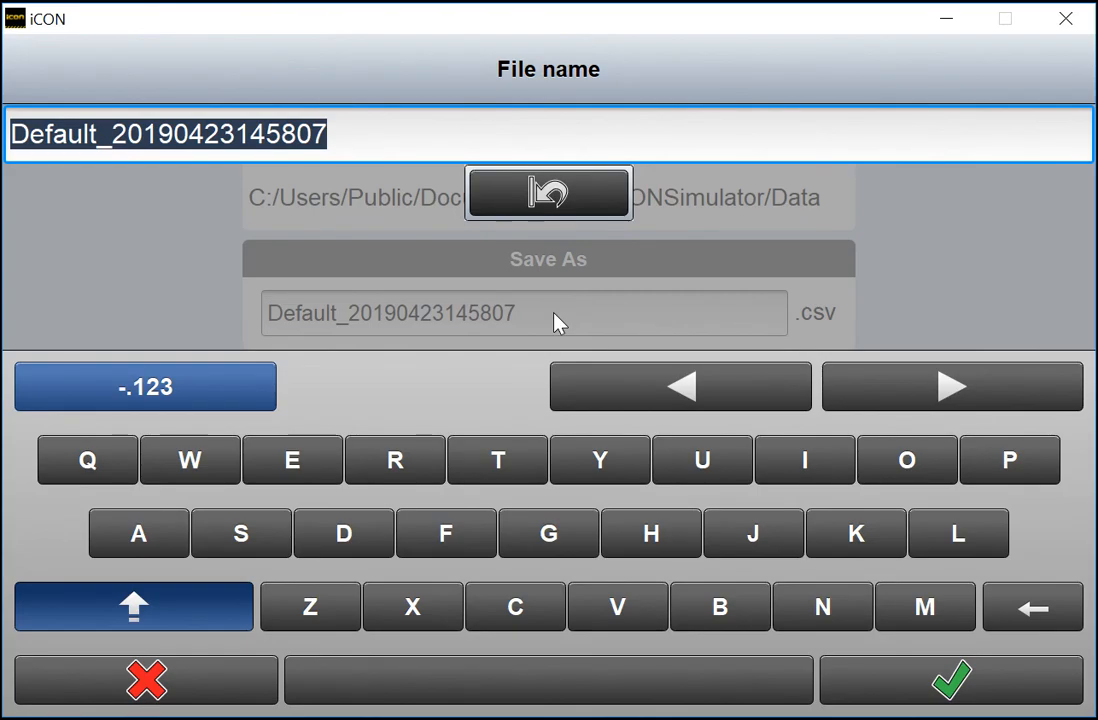
pyautogui.write('Level 5')
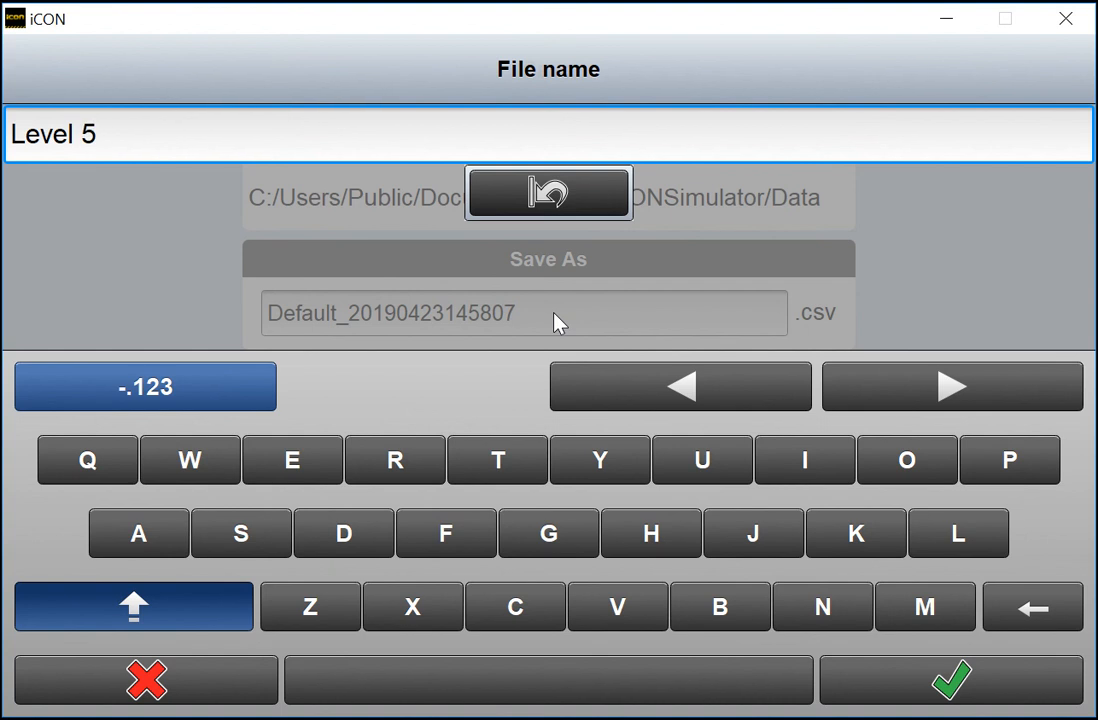
pyautogui.write(' Completed')
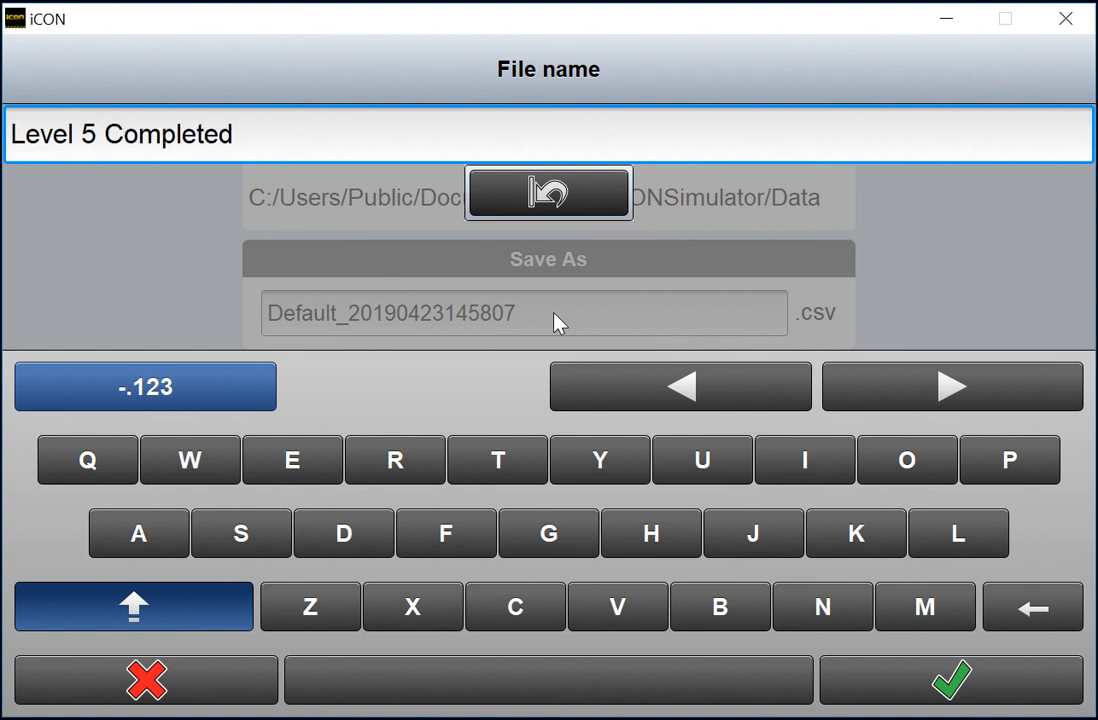
pyautogui.write(' Deck')
pyautogui.click(875, 672)
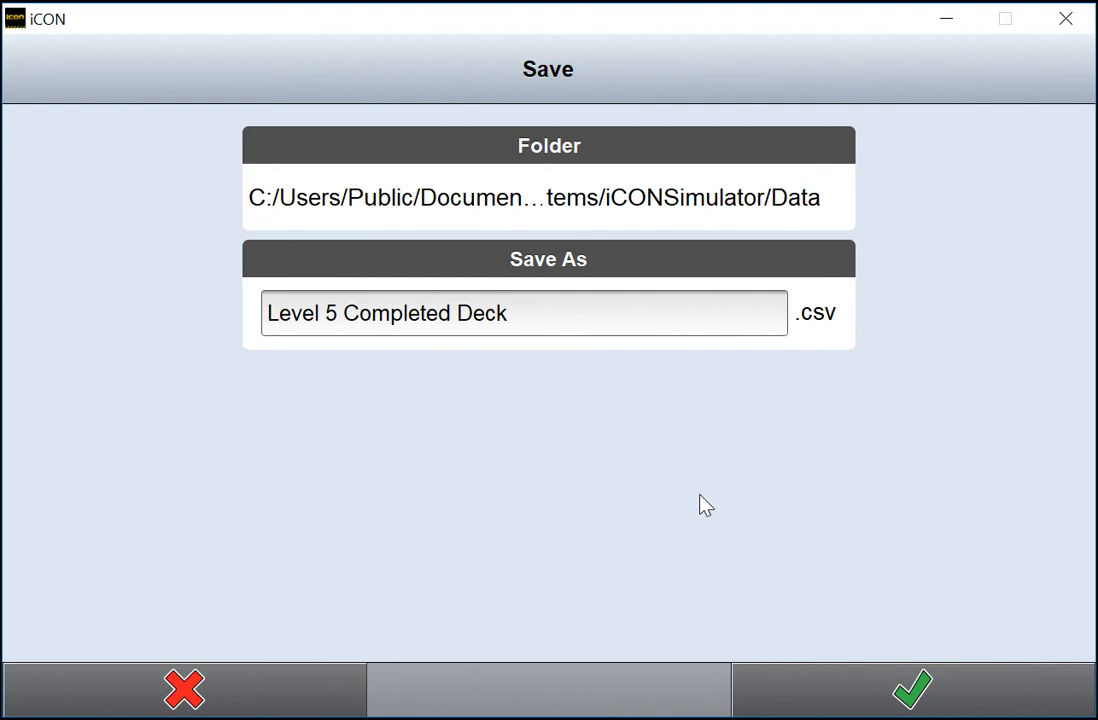
pyautogui.click(868, 685)
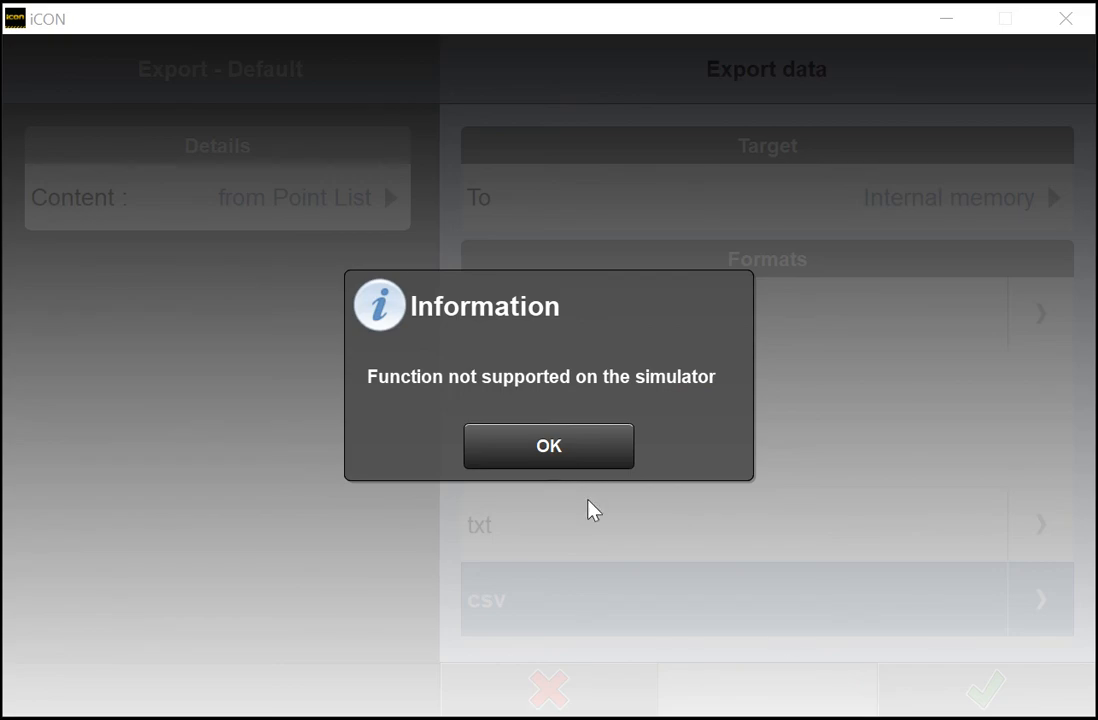
pyautogui.click(569, 447)
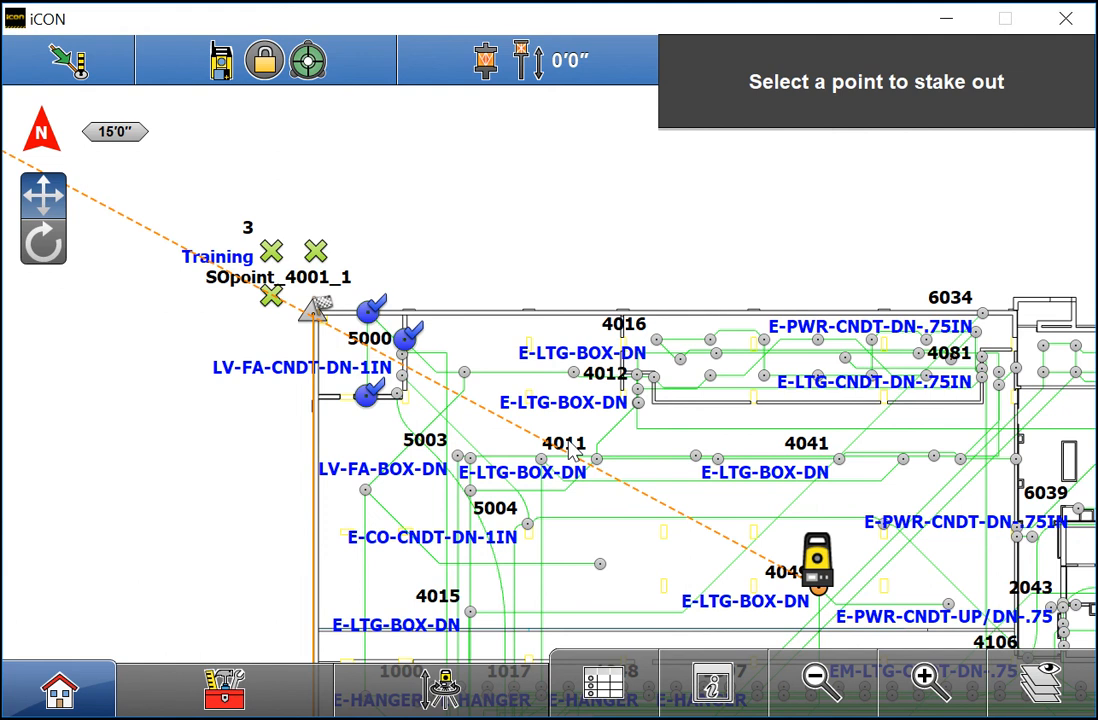